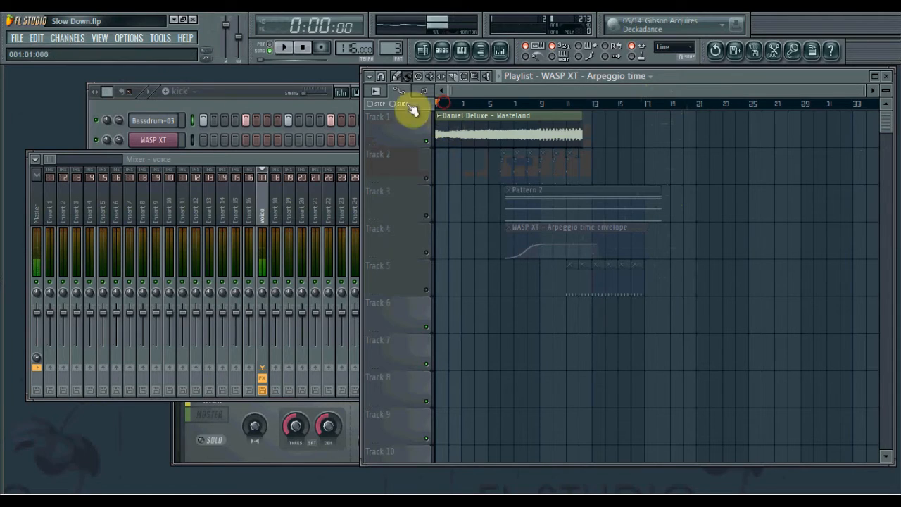
# Play the song with the Wasteland audio clip from the beginning and stop playback
pyautogui.press('space')
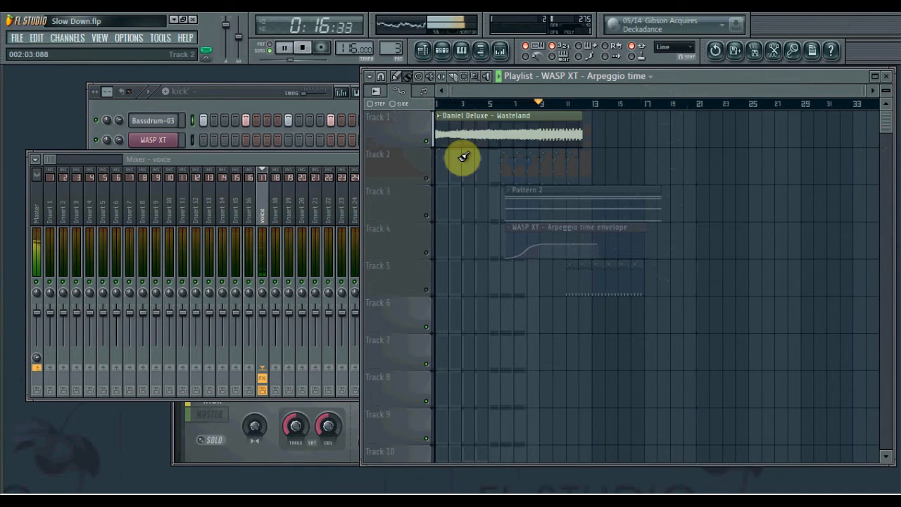
pyautogui.click(305, 48)
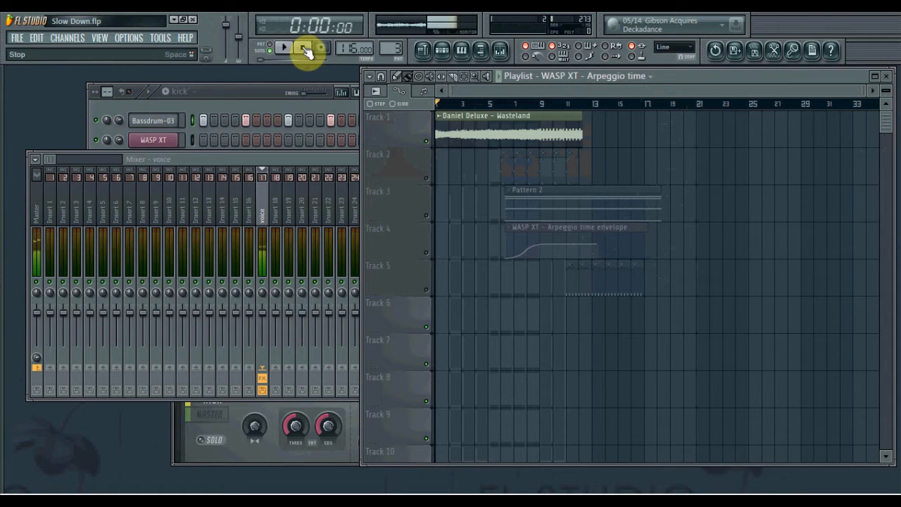
pyautogui.click(305, 48)
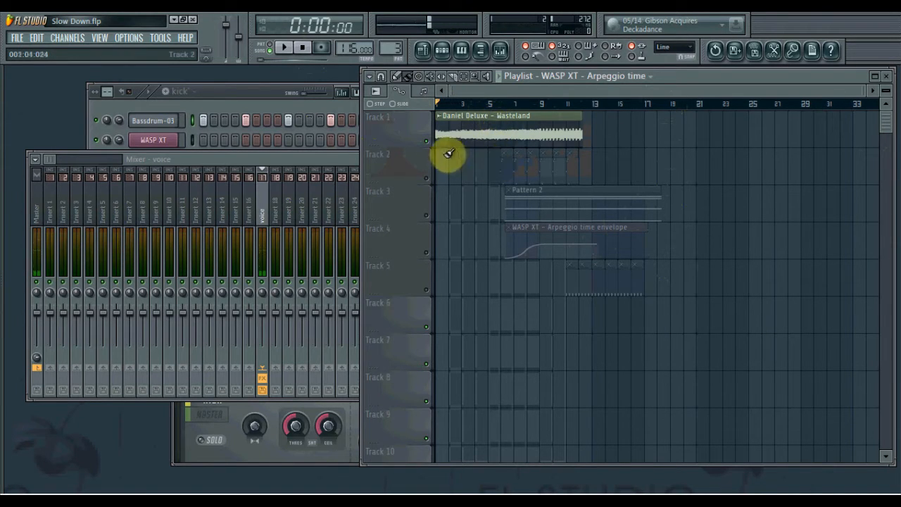
# Mute Track 1, unmute Track 2 and open the first Pattern 1 clip's notes in the piano roll
pyautogui.click(426, 141)
pyautogui.click(426, 178)
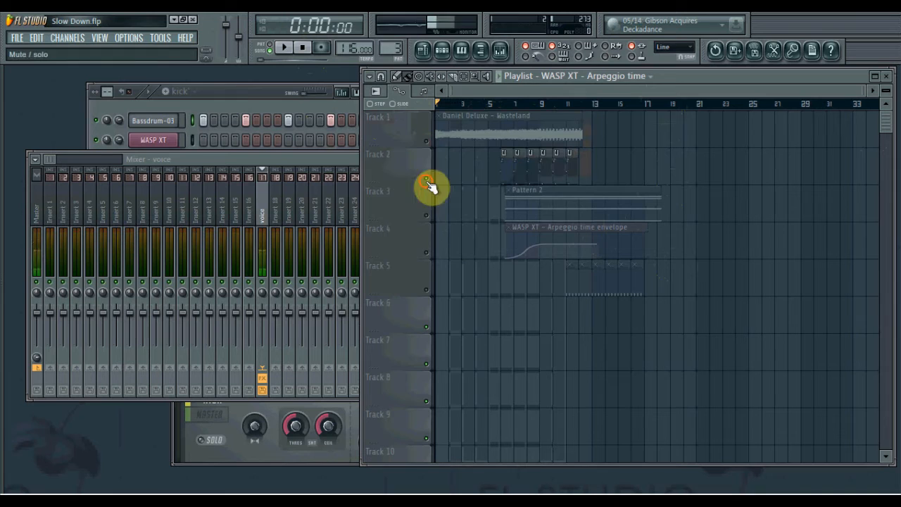
pyautogui.doubleClick(509, 174)
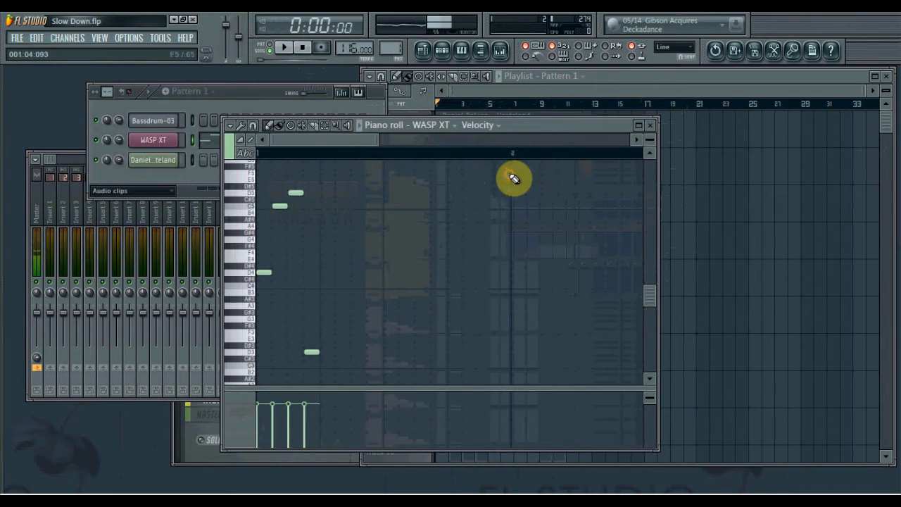
# Open the WASP XT plugin settings, switch playback to pattern mode, and audition the Pattern 1 notes
pyautogui.click(162, 146)
pyautogui.click(677, 140)
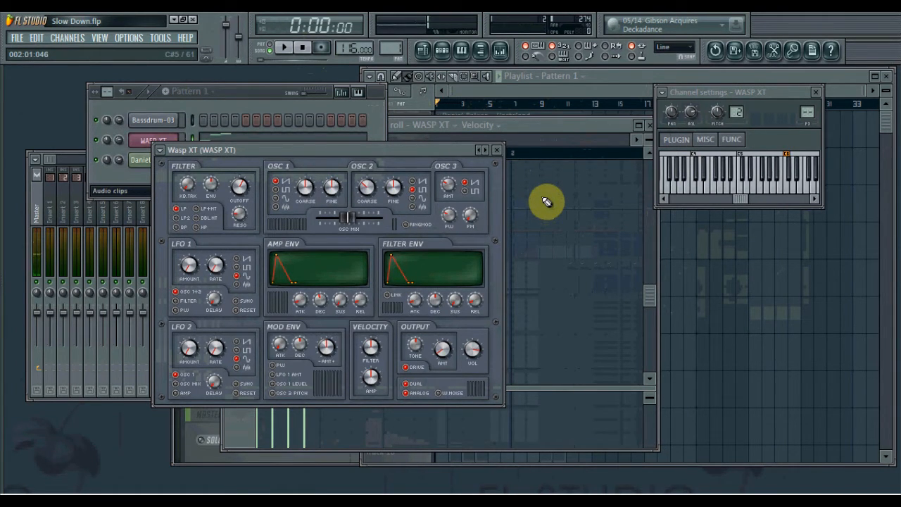
pyautogui.click(569, 126)
pyautogui.press('space')
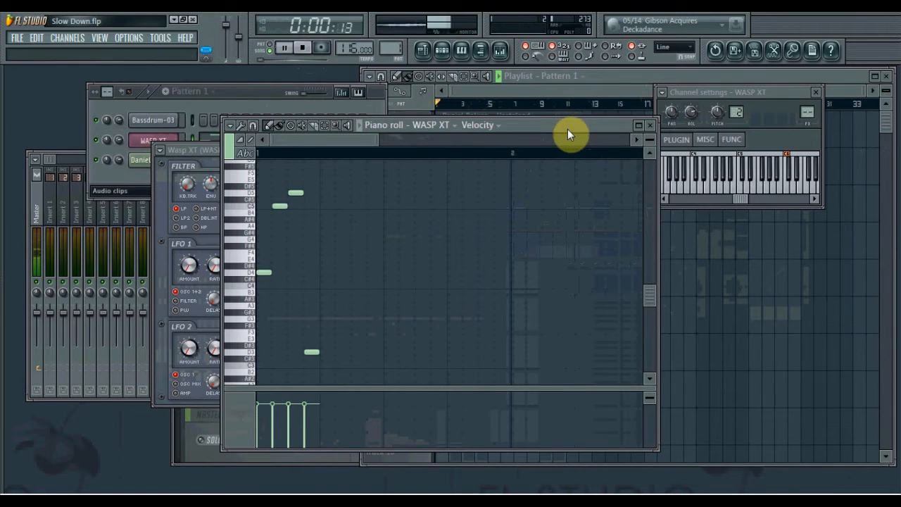
pyautogui.click(269, 48)
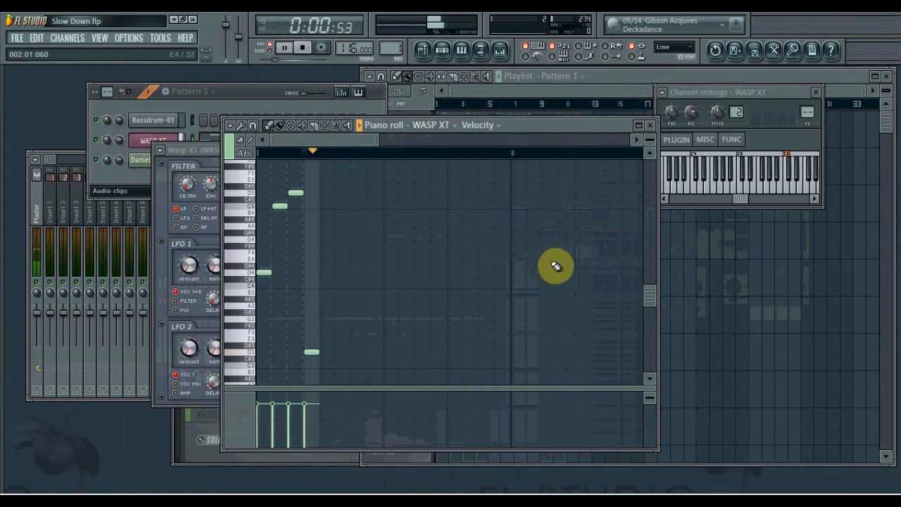
pyautogui.press('space')
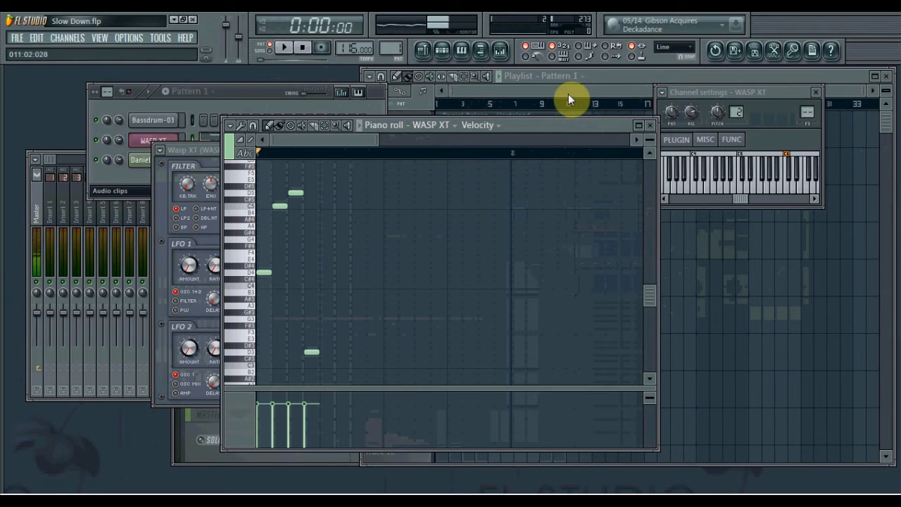
# Duplicate the four-note phrase in Pattern 1 three times to fill bar 1, and play it back
pyautogui.hotkey('ctrl', 'b')
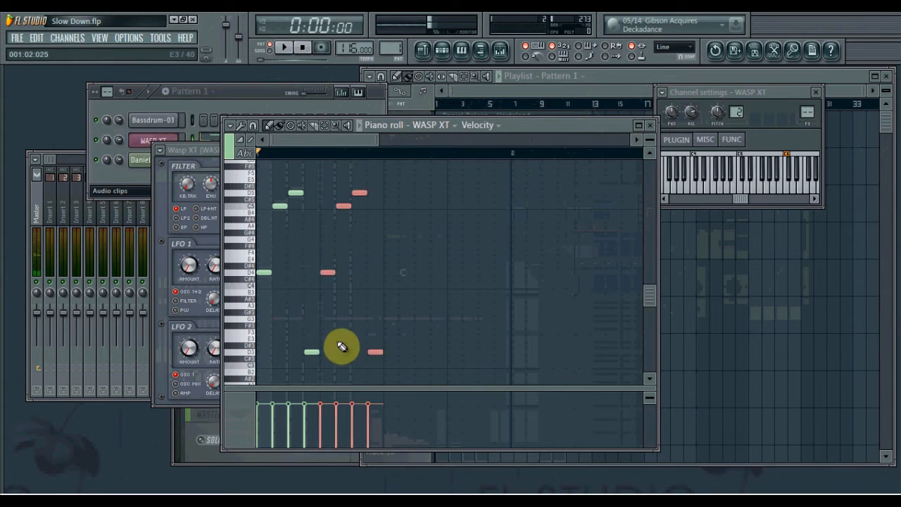
pyautogui.hotkey('ctrl', 'b')
pyautogui.hotkey('ctrl', 'b')
pyautogui.press('space')
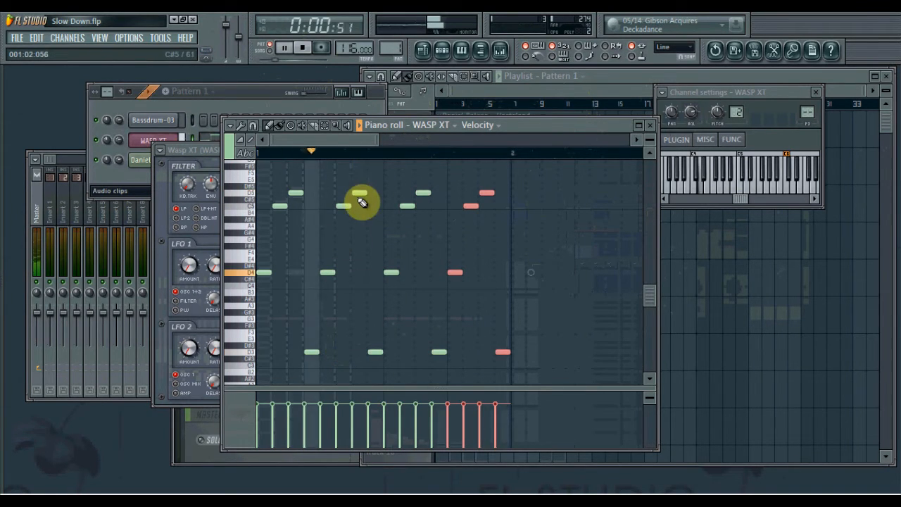
pyautogui.press('space')
# Open Pattern 2's sustained WASP XT notes in the piano roll, show their full length, and play them back
pyautogui.click(554, 93)
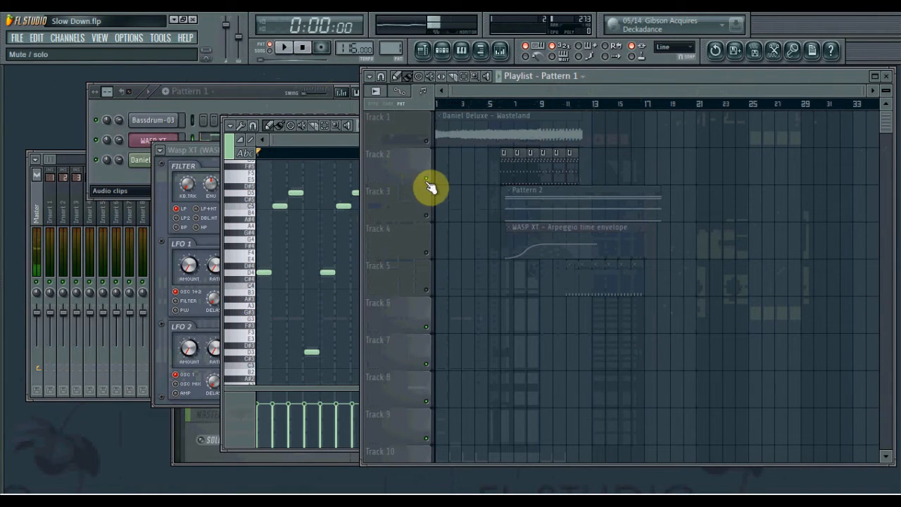
pyautogui.doubleClick(571, 203)
pyautogui.click(229, 87)
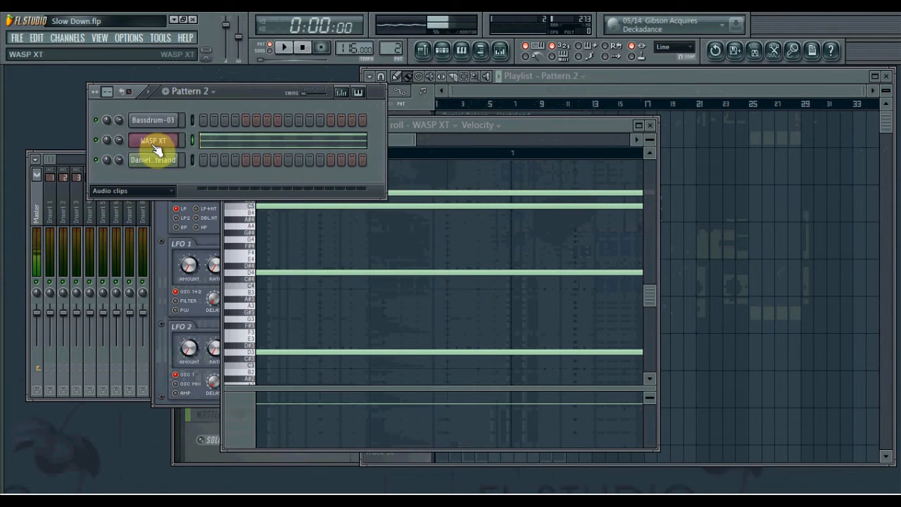
pyautogui.click(155, 146)
pyautogui.click(542, 138)
pyautogui.hscroll(-6, 450, 211)
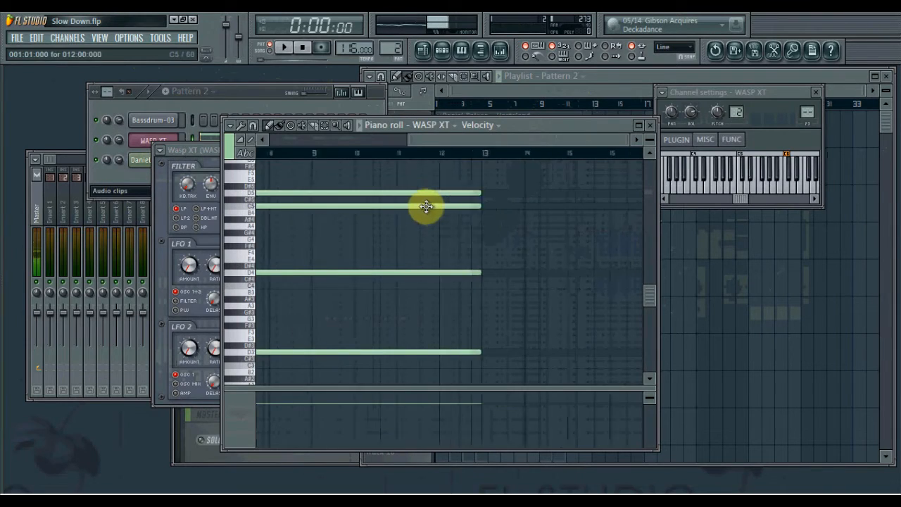
pyautogui.click(285, 48)
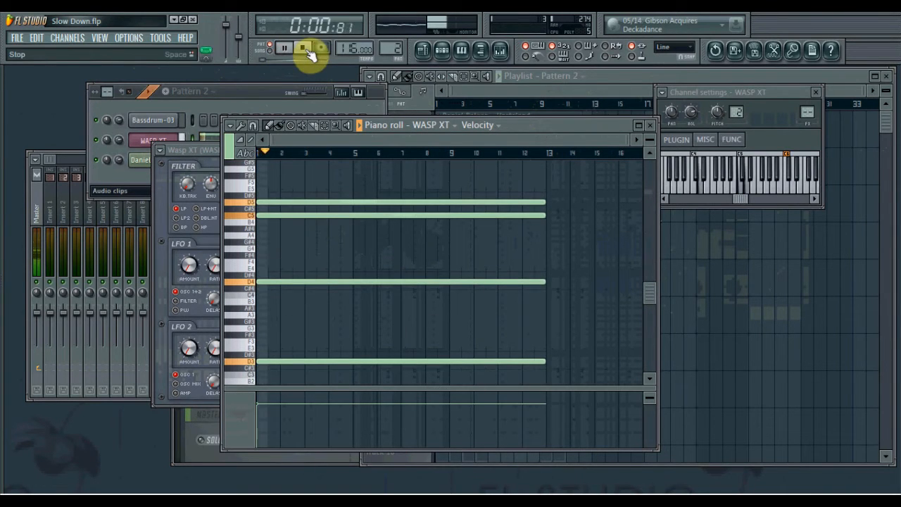
pyautogui.click(305, 49)
# Show the special tools and functions settings of the WASP XT channel, with its arpeggiator
pyautogui.click(734, 140)
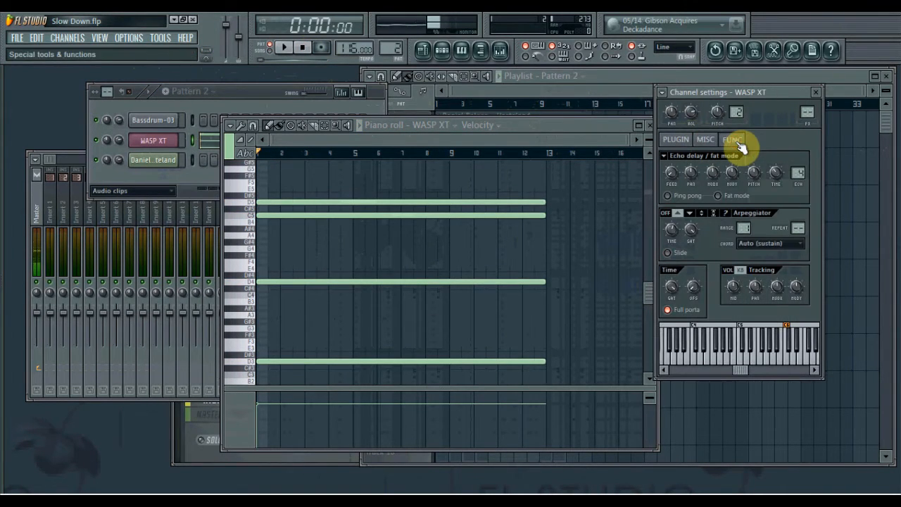
pyautogui.click(173, 144)
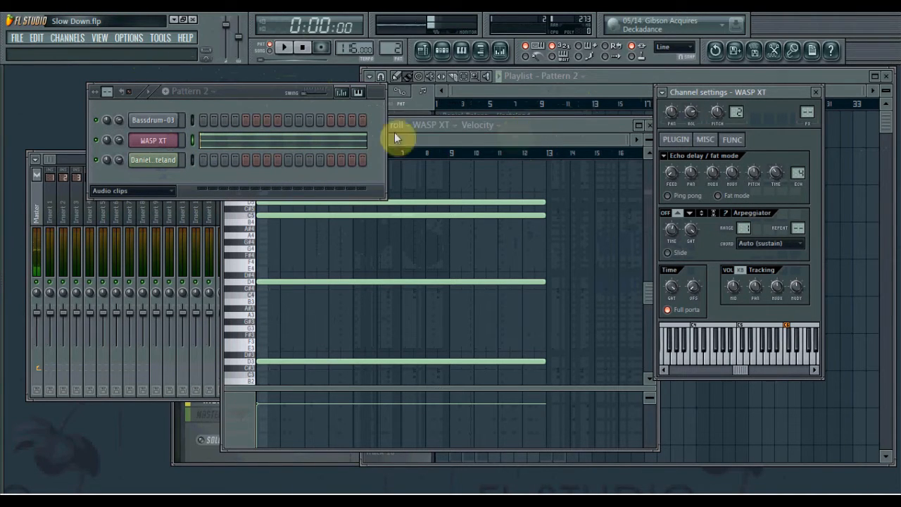
pyautogui.click(525, 126)
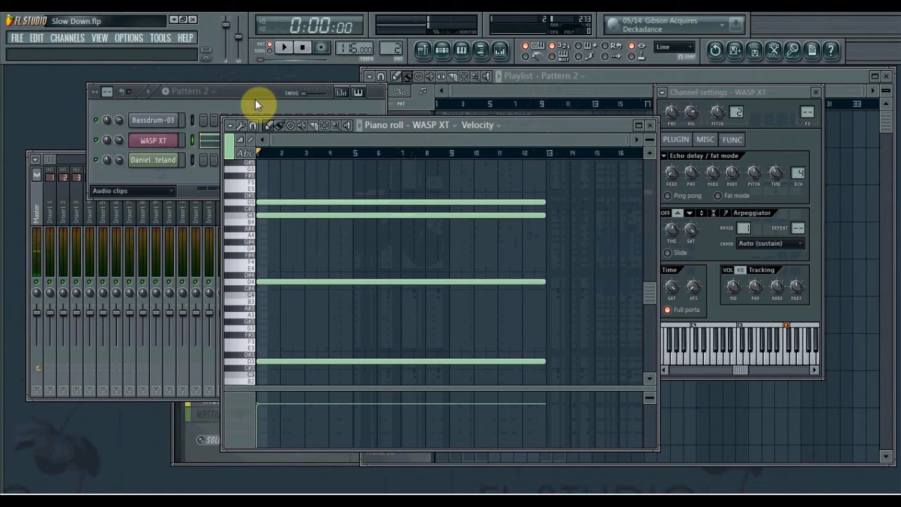
pyautogui.click(783, 135)
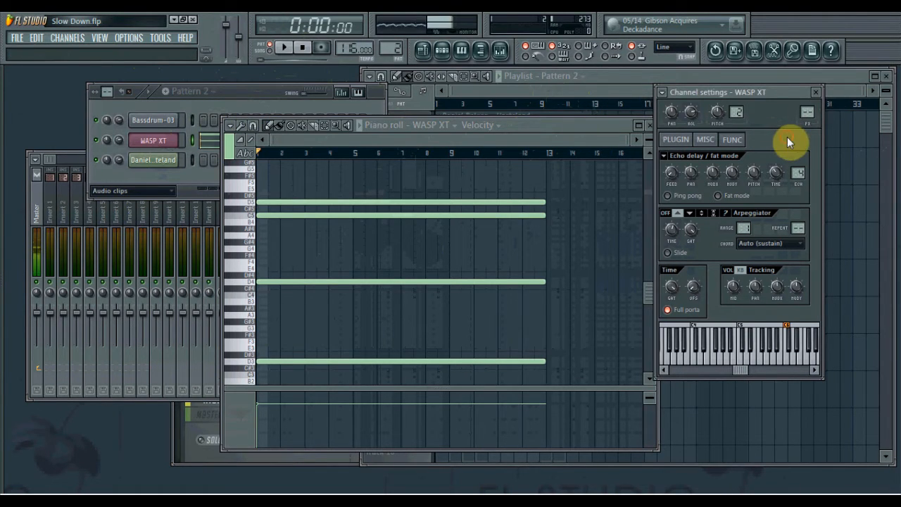
# Play Pattern 2 while trying the arpeggiator's down, alternating and random directions, and return it to up
pyautogui.press('space')
pyautogui.click(692, 214)
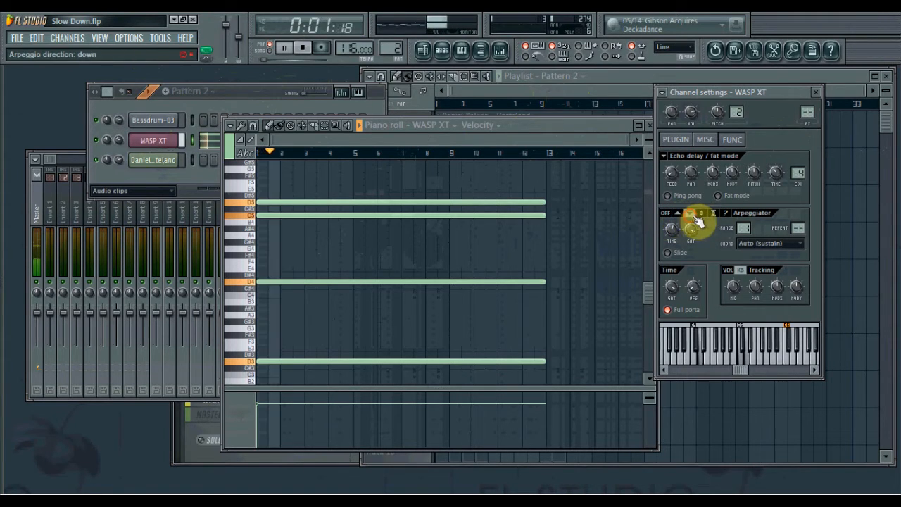
pyautogui.click(704, 215)
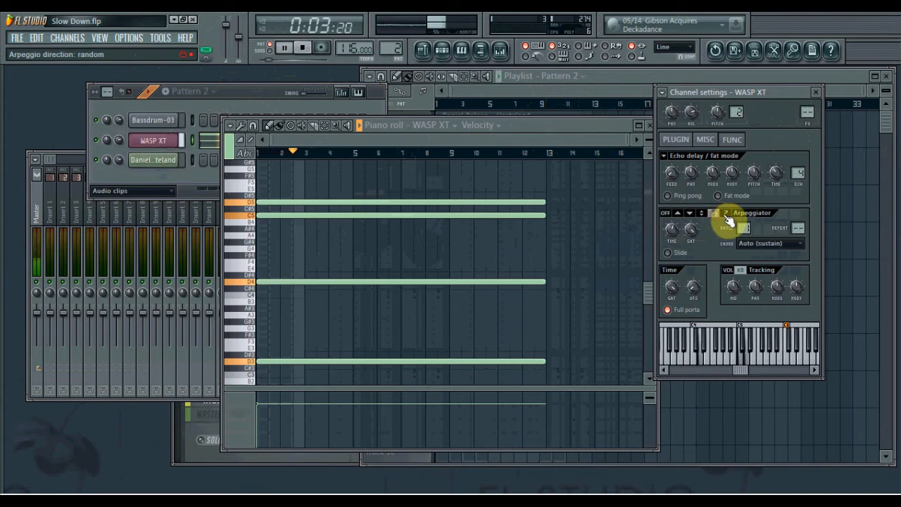
pyautogui.click(691, 214)
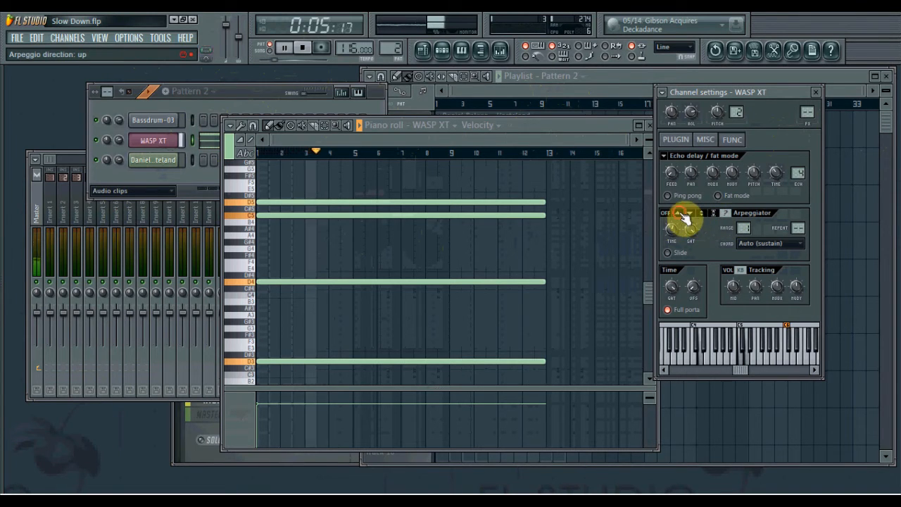
pyautogui.click(726, 212)
pyautogui.press('space')
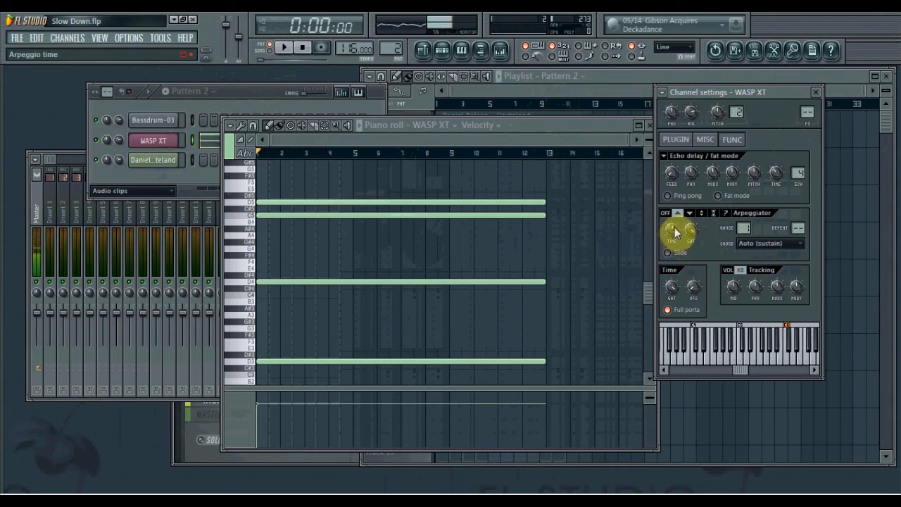
# Play Pattern 2 to audition the arpeggiator's time and gate controls, and stop playback
pyautogui.press('space')
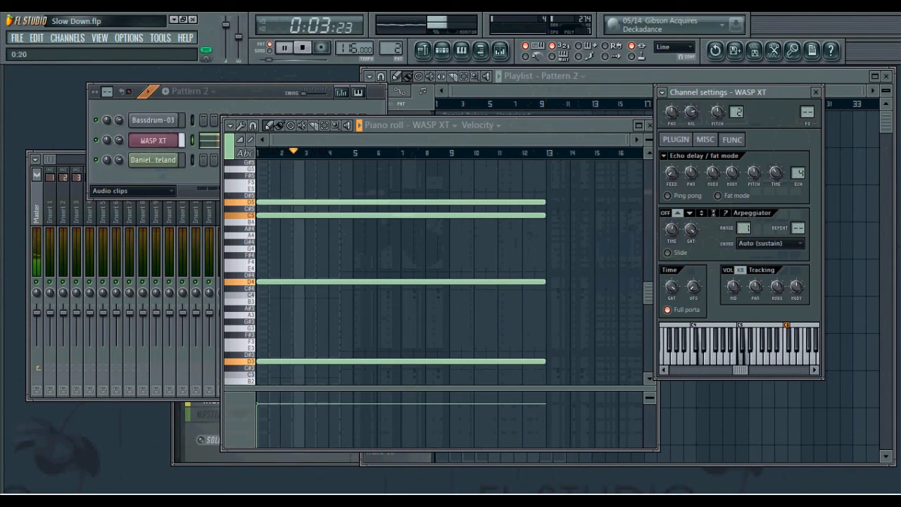
pyautogui.rightClick(689, 242)
pyautogui.click(688, 242)
pyautogui.press('space')
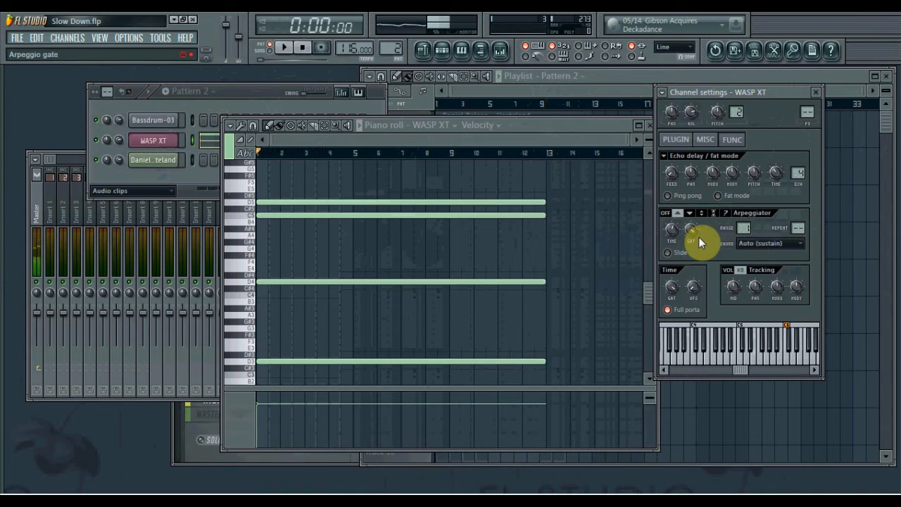
# Examine the automation and value options of the arpeggiator's time control
pyautogui.rightClick(669, 231)
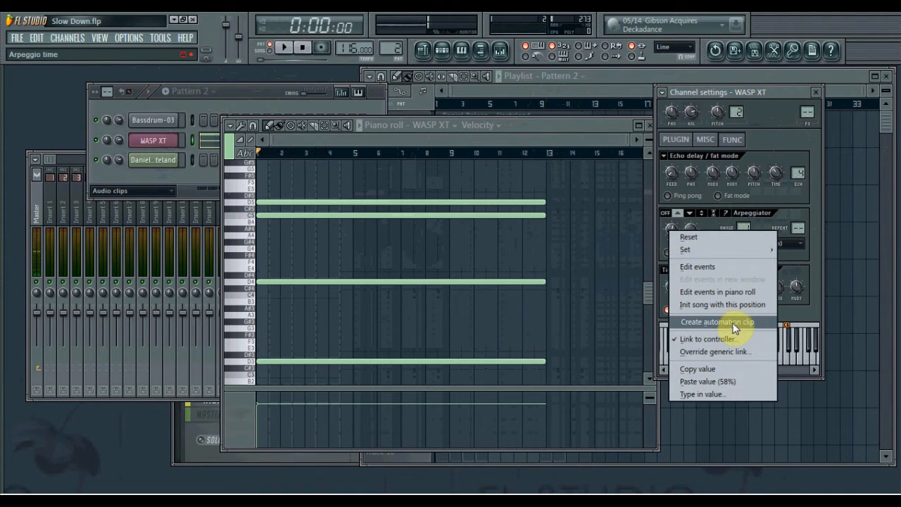
pyautogui.click(673, 236)
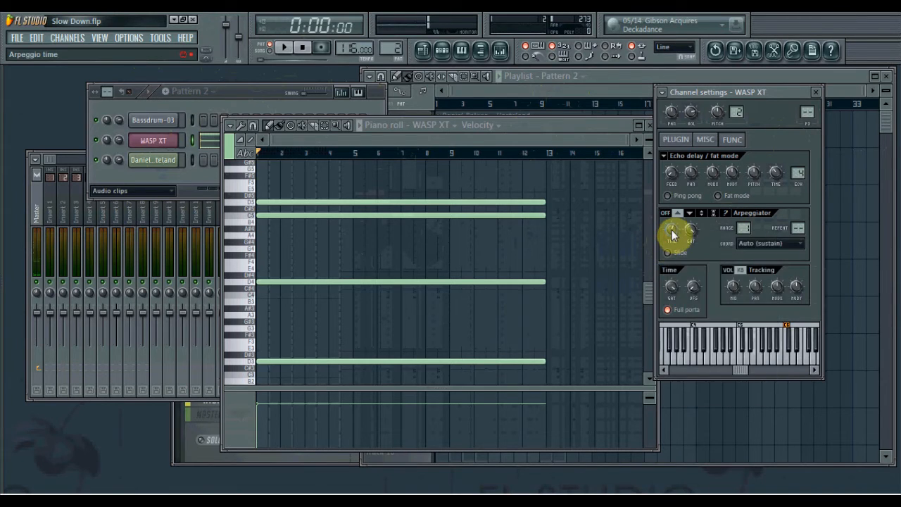
pyautogui.rightClick(672, 234)
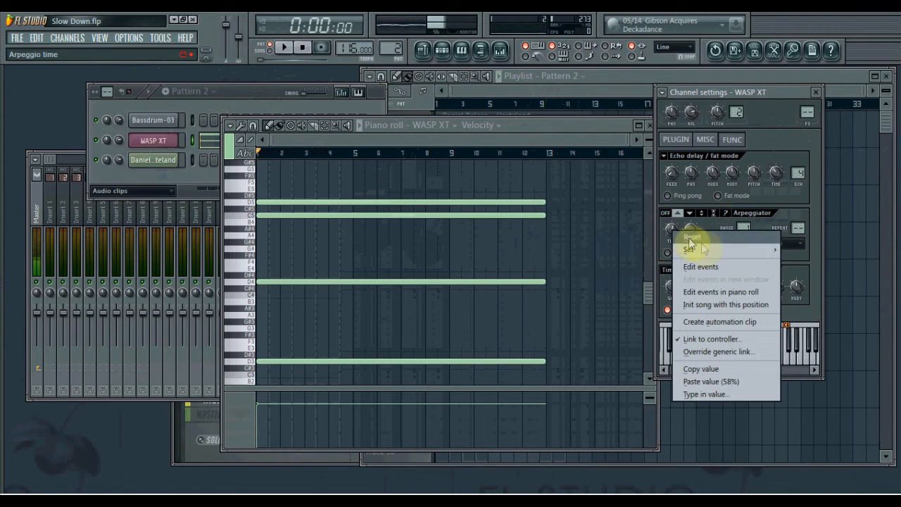
pyautogui.click(738, 370)
# Unmute Track 4 in the playlist, view the curve options of its arpeggio time envelope, and set the playback position near bar 6
pyautogui.click(626, 104)
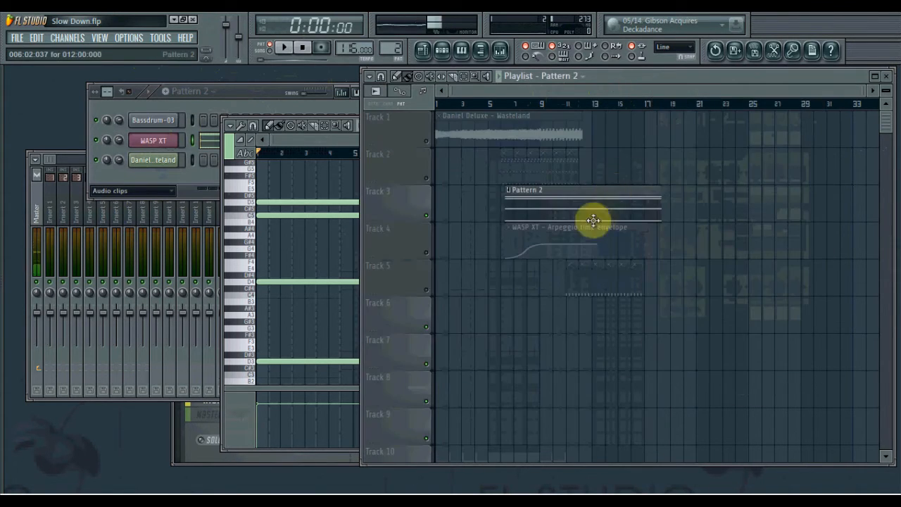
pyautogui.rightClick(598, 250)
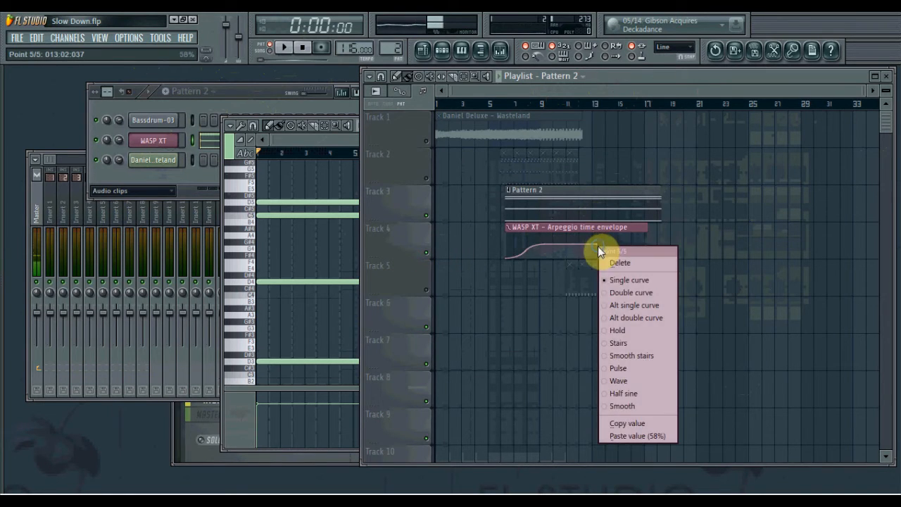
pyautogui.click(540, 348)
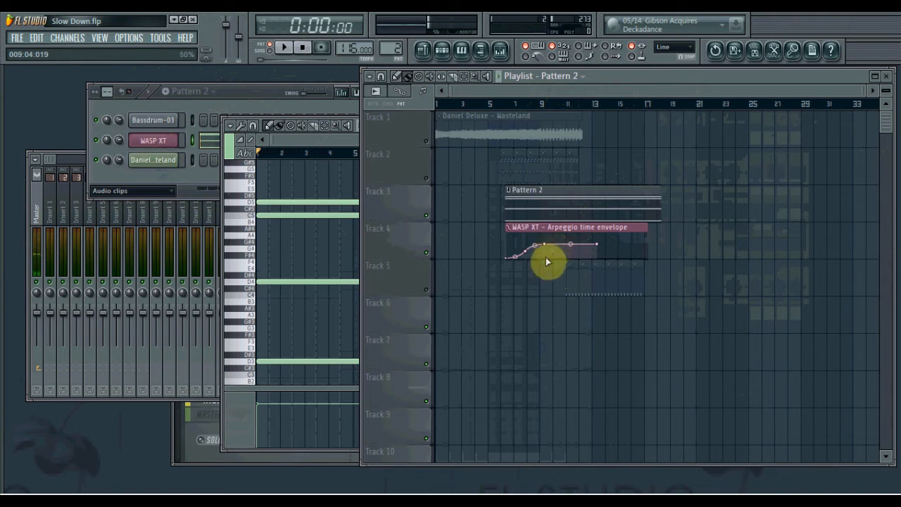
pyautogui.scroll(3, 503, 261)
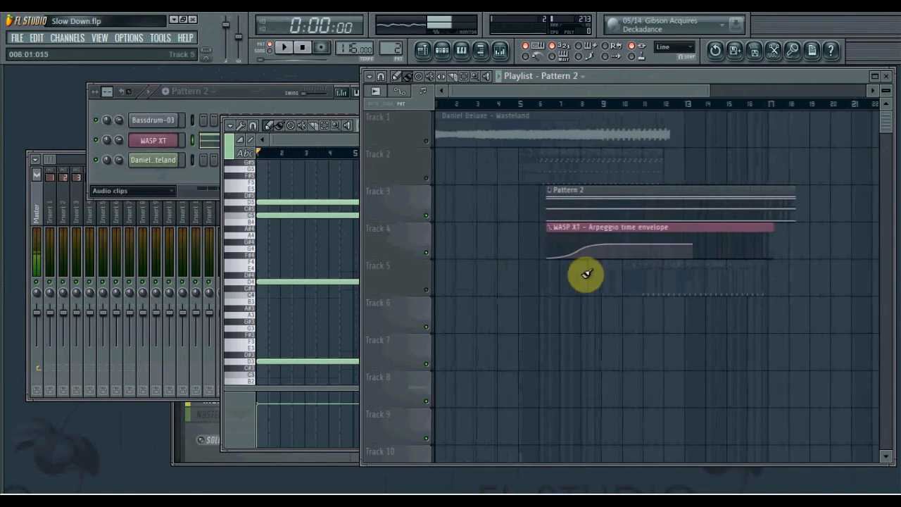
pyautogui.click(545, 106)
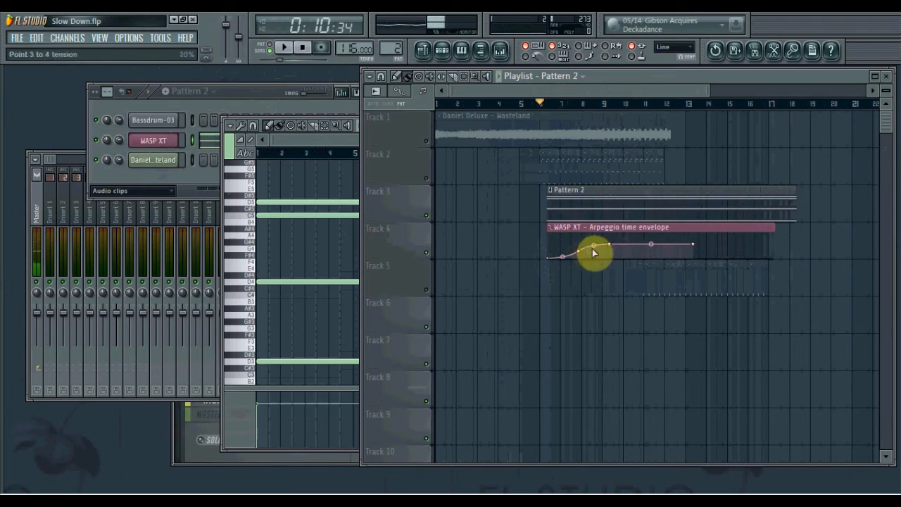
# Add points to the arpeggio time envelope so it dips near bar 11, and undo the last two added points
pyautogui.moveTo(594, 253)
pyautogui.mouseDown()
pyautogui.moveTo(658, 256)
pyautogui.moveTo(660, 247)
pyautogui.moveTo(683, 257)
pyautogui.mouseUp()
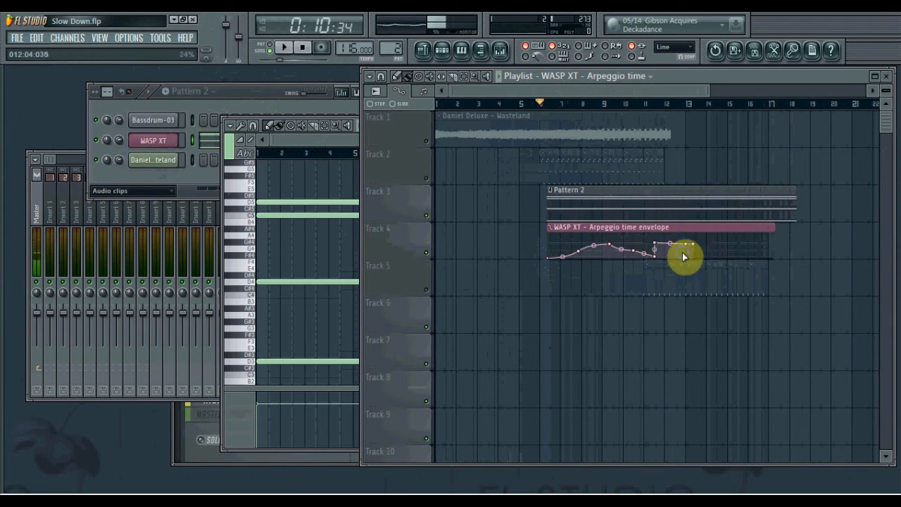
pyautogui.hotkey('ctrl', 'z')
pyautogui.hotkey('ctrl', 'z')
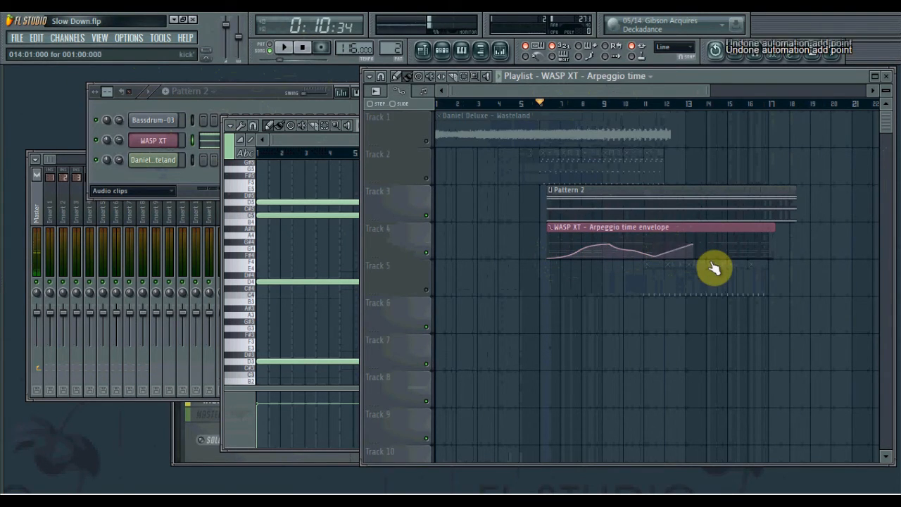
# Undo the remaining dip edits in the arpeggio time envelope, and play the playlist from near bar 6 to hear the arpeggio
pyautogui.hotkey('ctrl', 'z')
pyautogui.hotkey('ctrl', 'z')
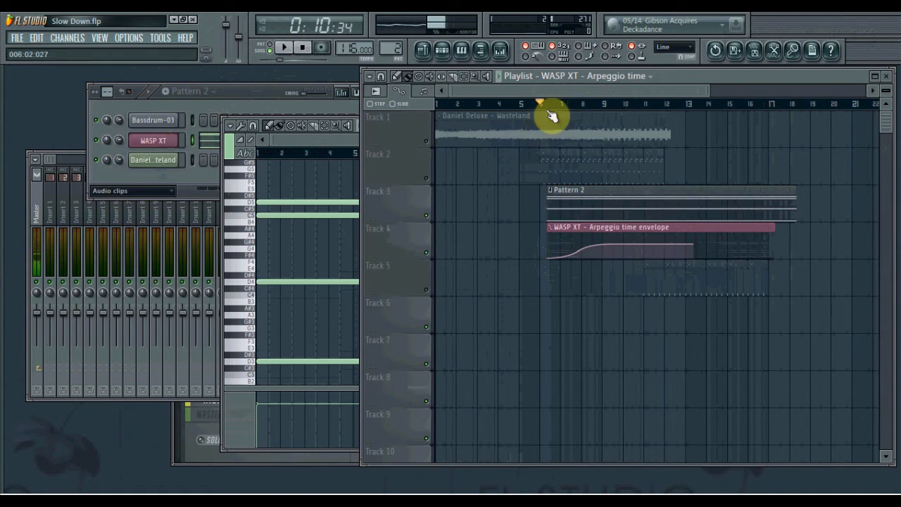
pyautogui.press('space')
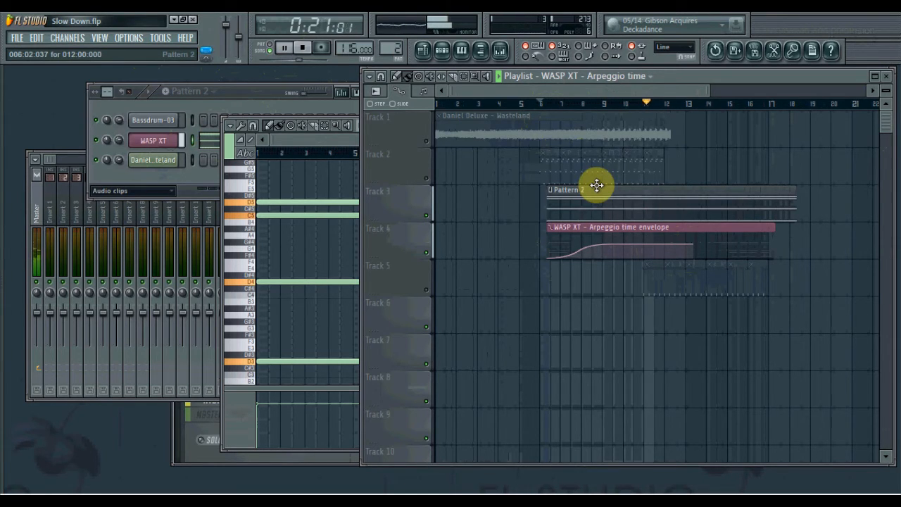
pyautogui.press('space')
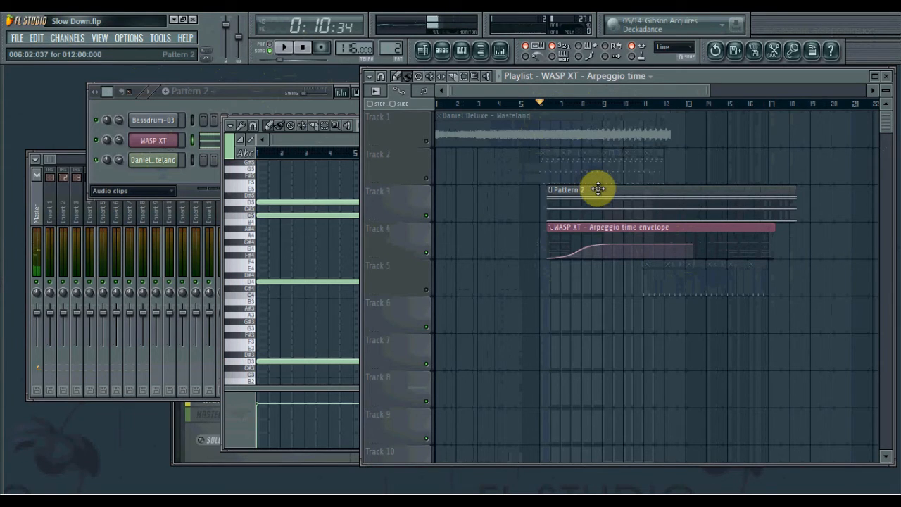
# Unmute Track 1 and play the Daniel Deluxe - Wasteland reference clip from about bar 3, and stop playback
pyautogui.click(427, 142)
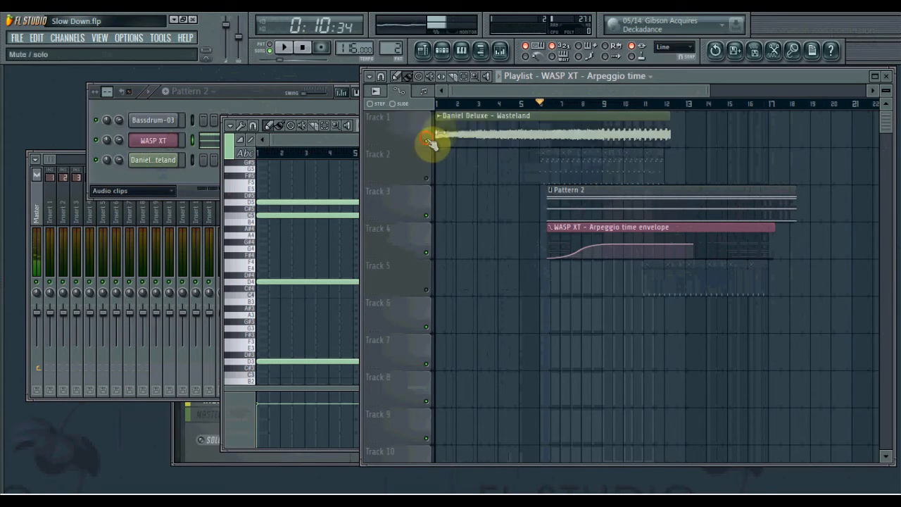
pyautogui.click(480, 110)
pyautogui.press('space')
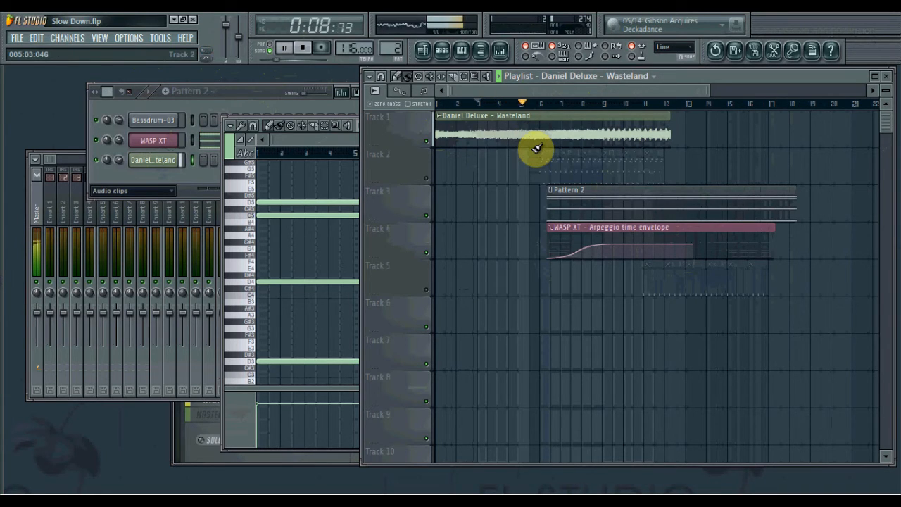
pyautogui.press('space')
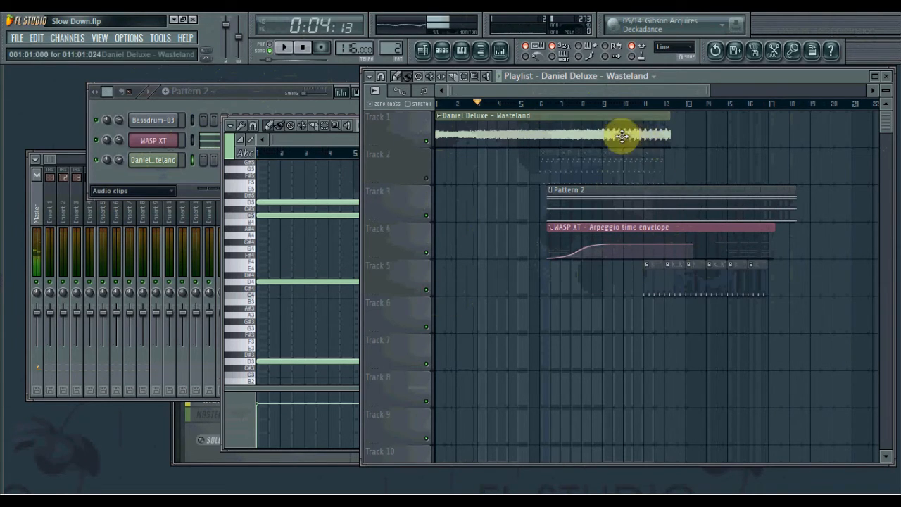
# Mute Track 1 again and play the recreated arpeggio from near bar 6 for comparison
pyautogui.click(544, 104)
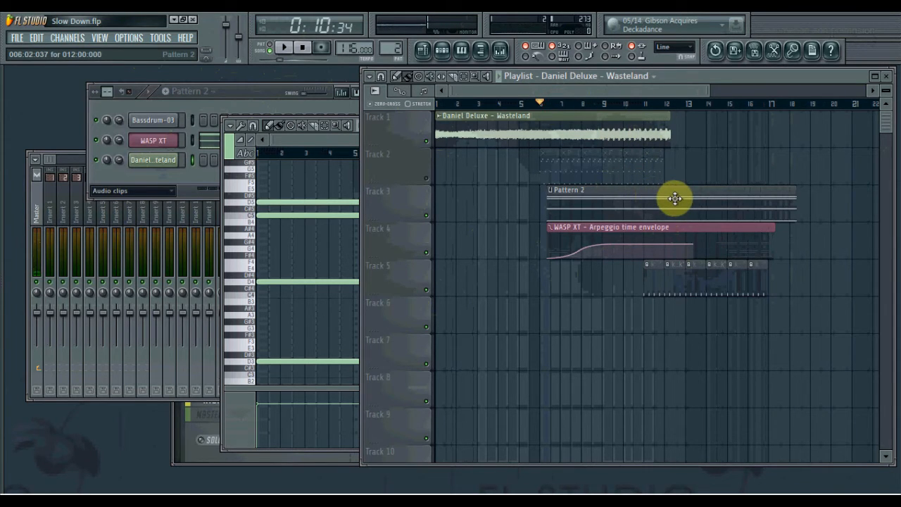
pyautogui.press('space')
pyautogui.press('space')
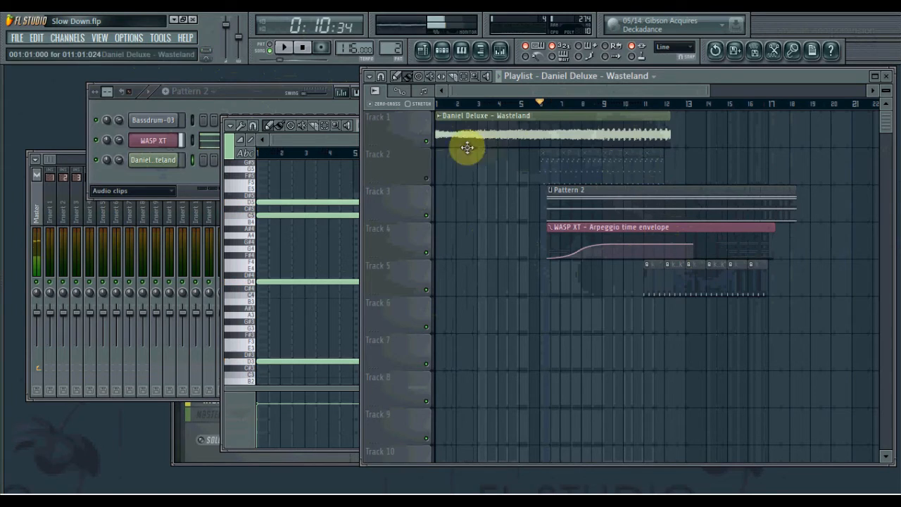
pyautogui.click(427, 141)
pyautogui.press('space')
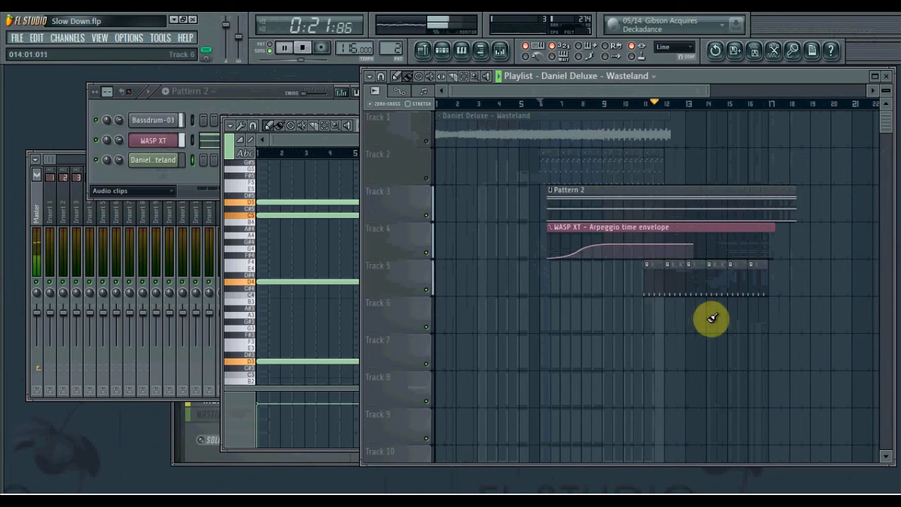
pyautogui.click(593, 207)
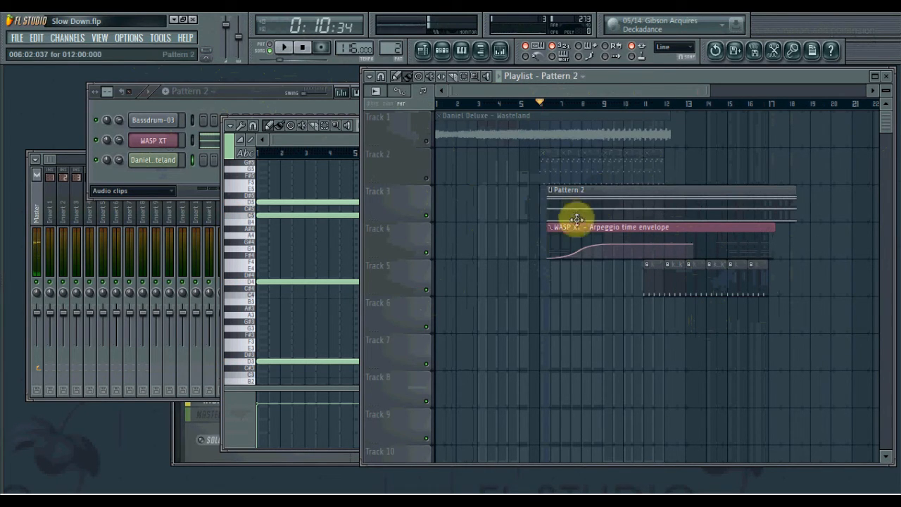
# Select the Pattern 2 and arpeggio time envelope clips together and move both to start at about beat 4 of bar 6
pyautogui.scroll(3, 553, 225)
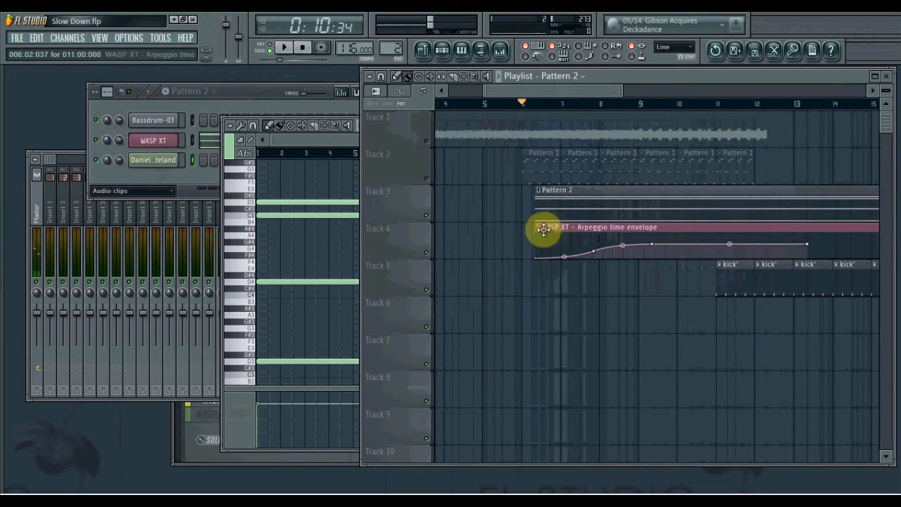
pyautogui.moveTo(522, 243); pyautogui.dragTo(576, 199)
pyautogui.scroll(1, 544, 219)
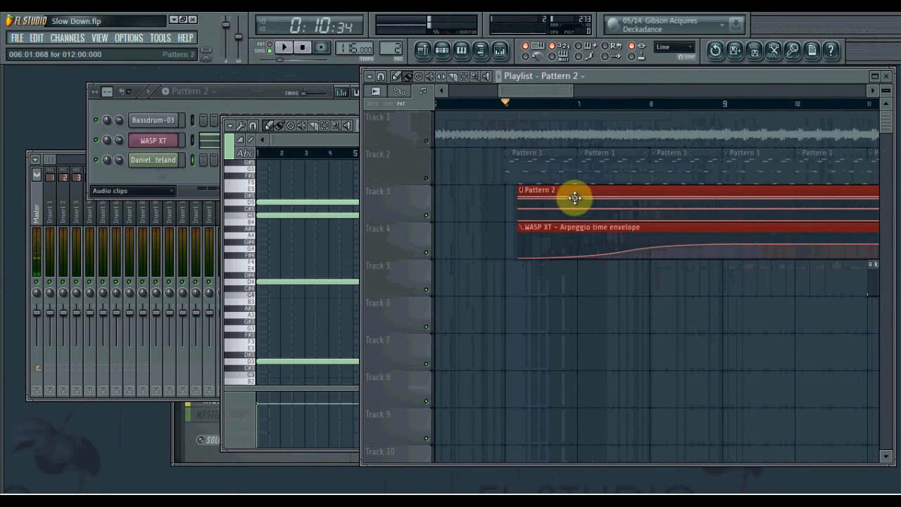
pyautogui.scroll(-3, 575, 199)
pyautogui.moveTo(666, 209); pyautogui.dragTo(594, 212)
pyautogui.scroll(-2, 604, 226)
# Play the moved arpeggio clips twice from bar 6 in the playlist, stop playback, and clear the clip selection
pyautogui.press('space')
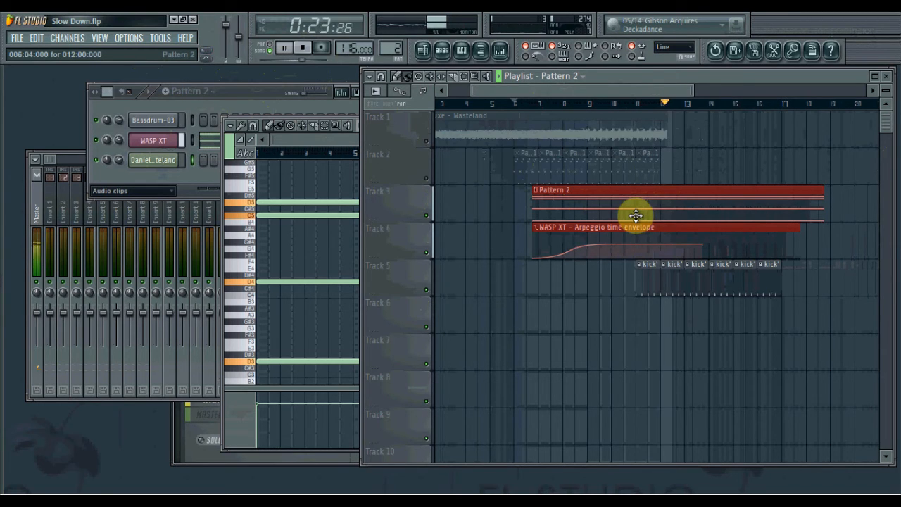
pyautogui.press('space')
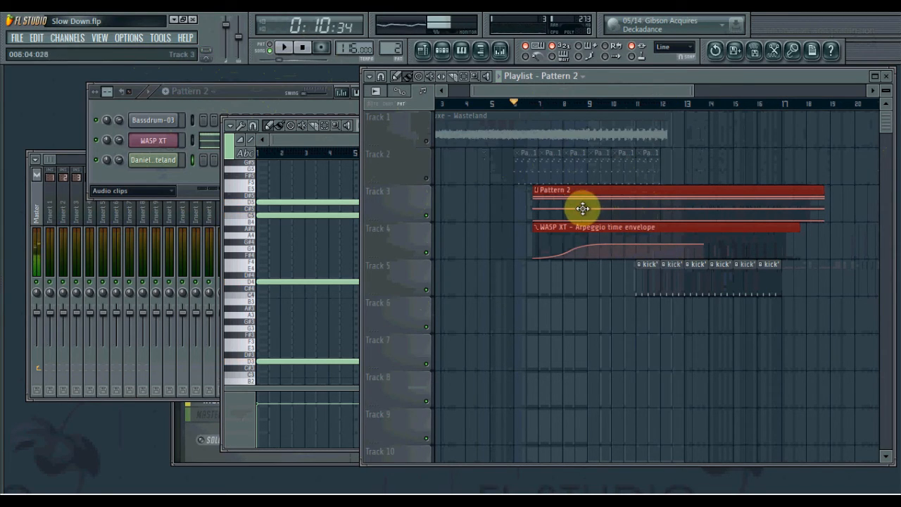
pyautogui.press('space')
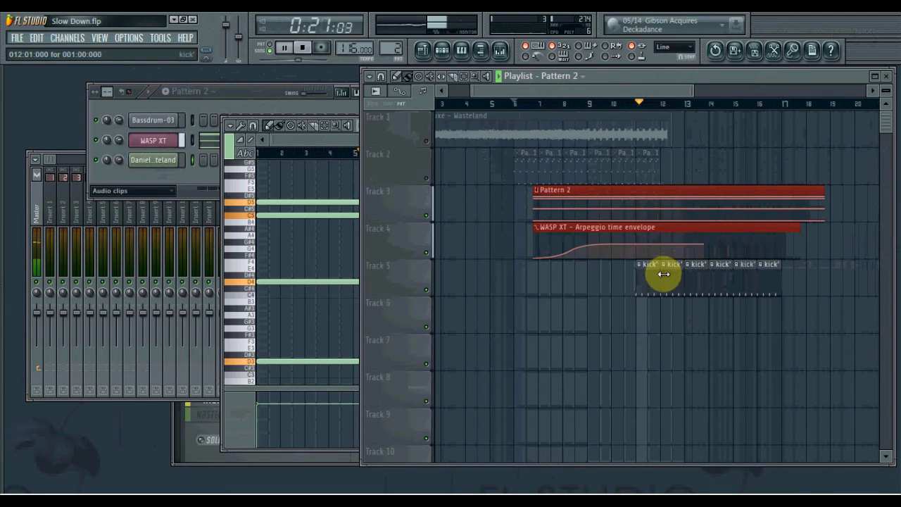
pyautogui.moveTo(815, 236); pyautogui.dragTo(775, 243)
pyautogui.press('space')
pyautogui.keyDown('ctrl'); pyautogui.click(803, 250); pyautogui.keyUp('ctrl')
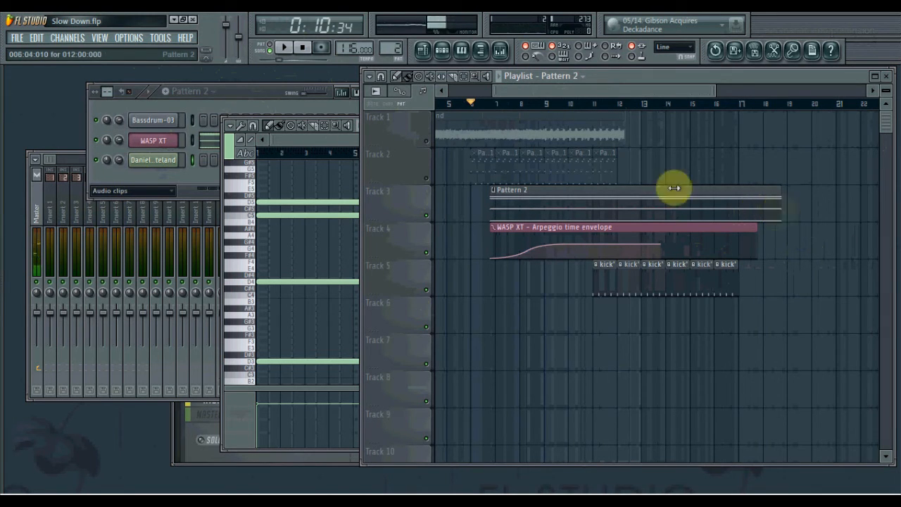
pyautogui.click(161, 37)
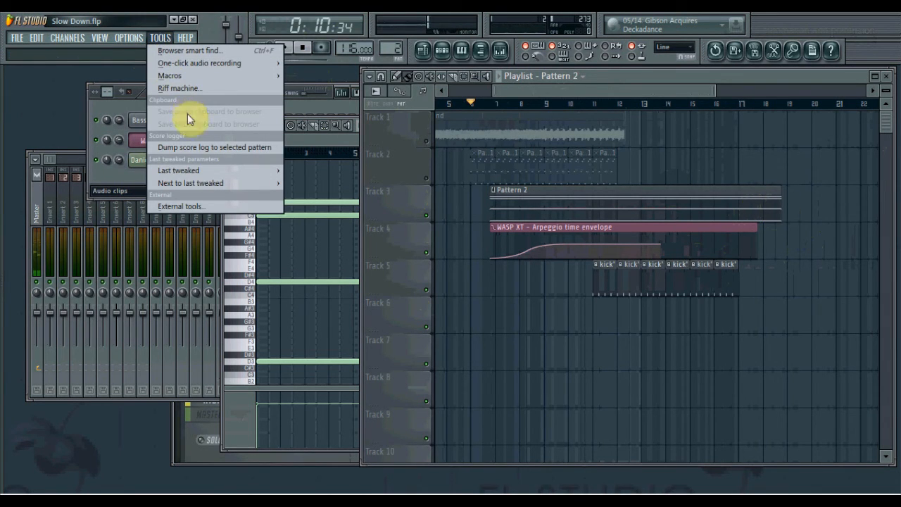
pyautogui.click(542, 92)
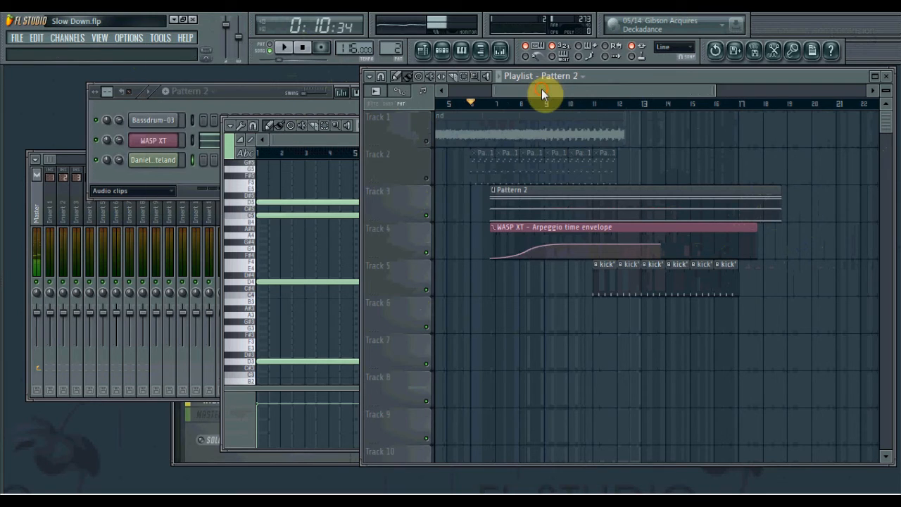
# Shorten the Pattern 2 clip to 008:02:000, place a second Pattern 2 clip at about 015:03:000, and play the transition from bar 15
pyautogui.moveTo(774, 202); pyautogui.dragTo(682, 203)
pyautogui.click(713, 202)
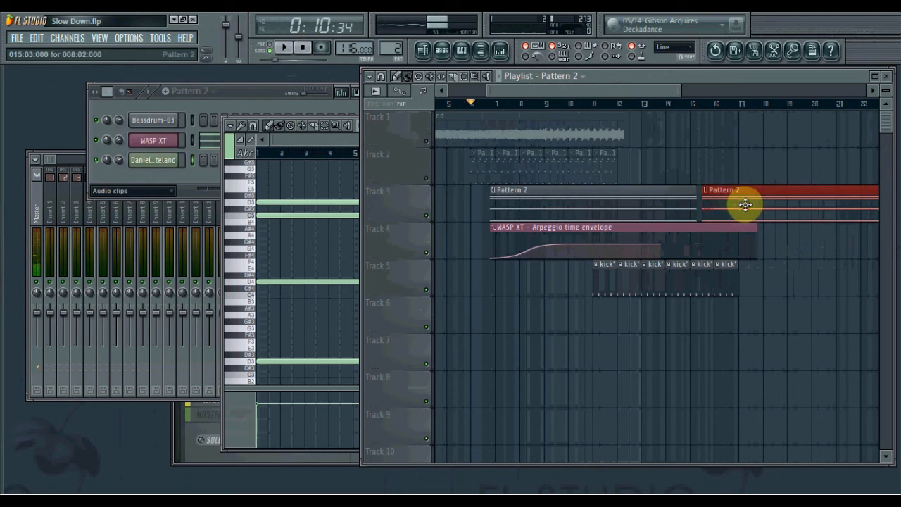
pyautogui.press('space')
pyautogui.click(691, 106)
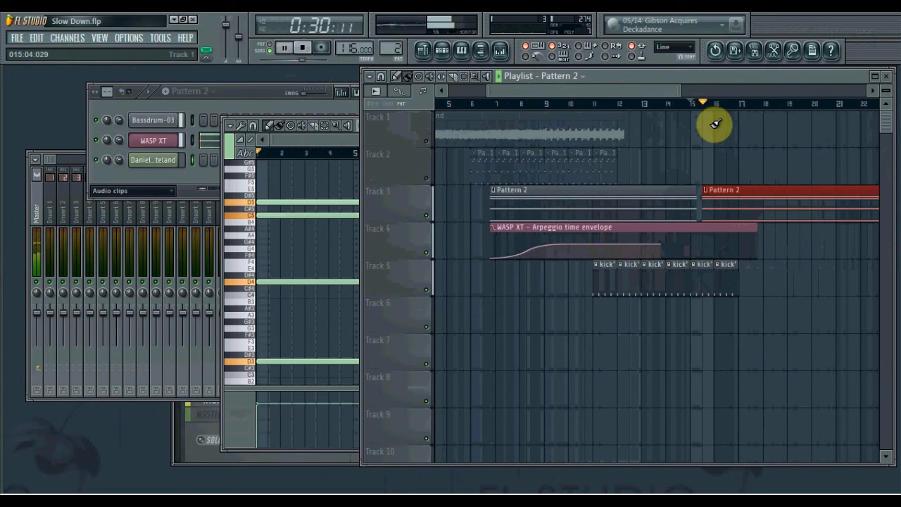
pyautogui.press('space')
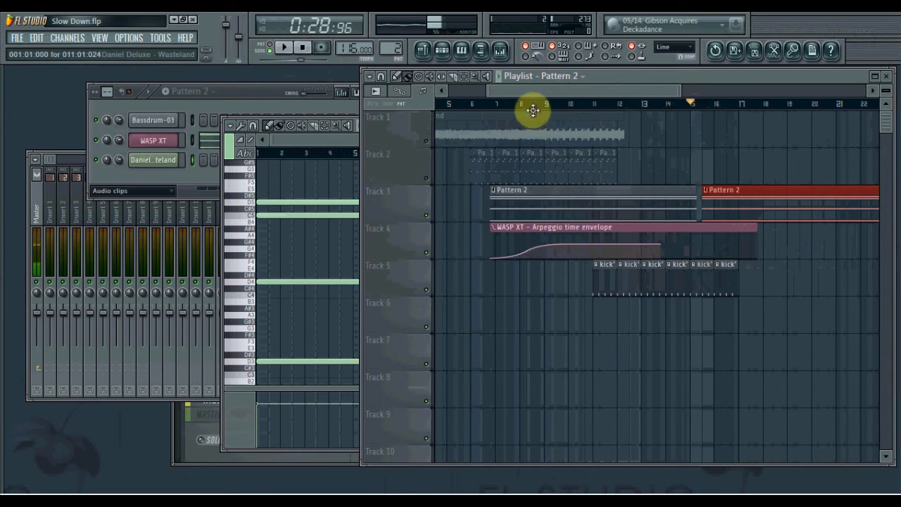
# Play from about bar 8 while moving the second Pattern 2 clip to about bar 11, and restore one Pattern 2 clip of 012:02:000
pyautogui.click(533, 105)
pyautogui.press('space')
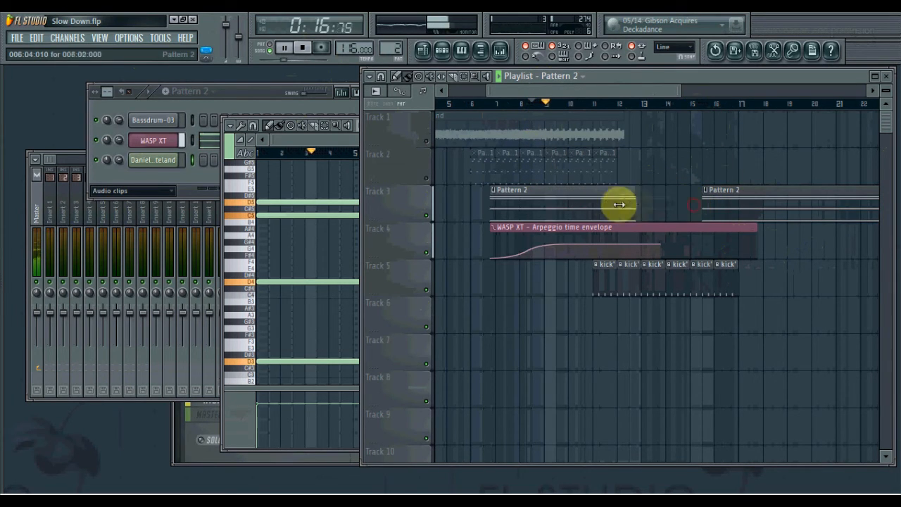
pyautogui.moveTo(706, 196); pyautogui.dragTo(609, 209)
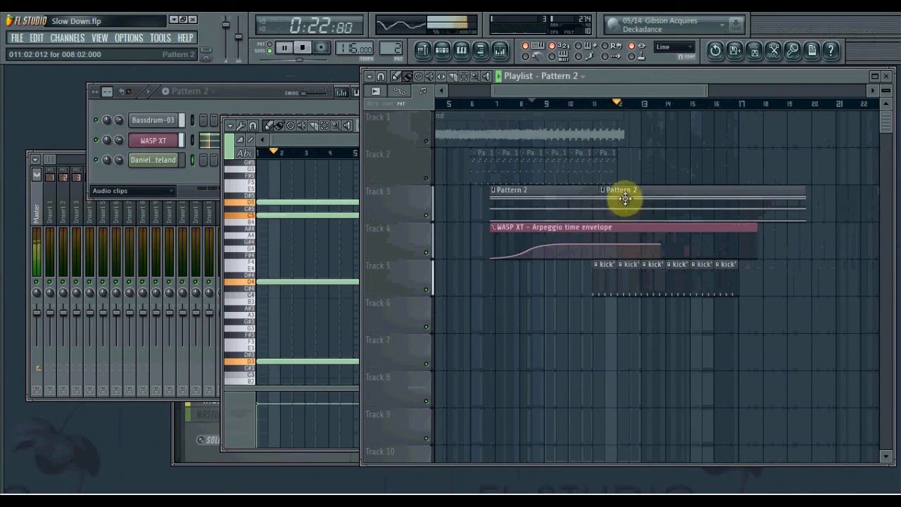
pyautogui.press('space')
pyautogui.moveTo(599, 206); pyautogui.dragTo(789, 221)
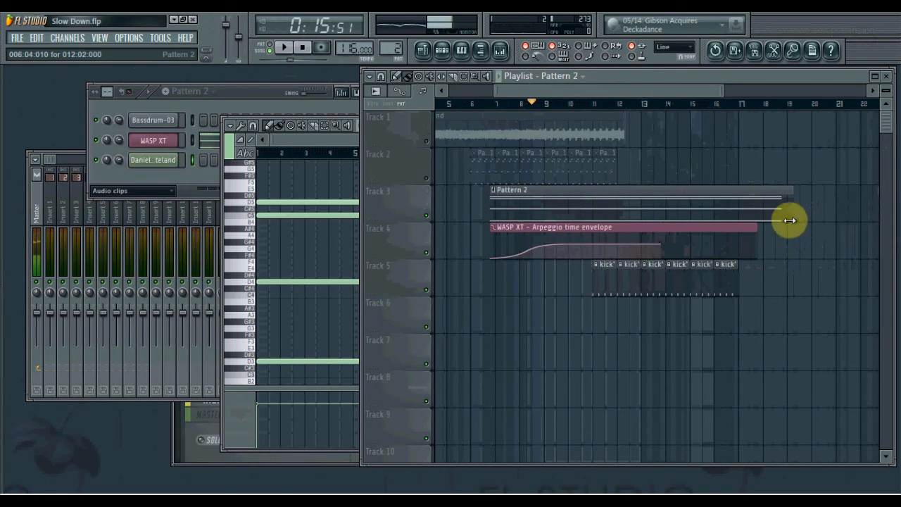
# Open Pattern 2's WASP XT notes in the piano roll and lengthen all of them to about 28 bars
pyautogui.doubleClick(680, 212)
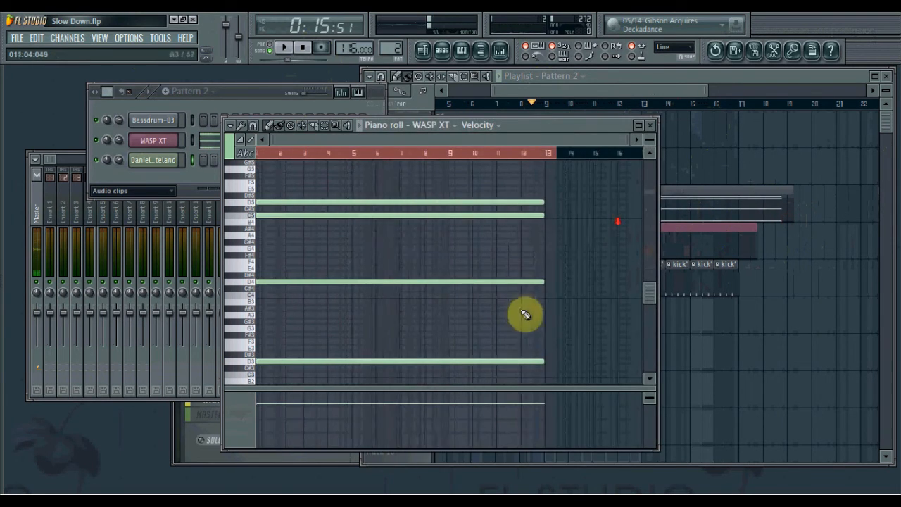
pyautogui.hotkey('ctrl', 'a')
pyautogui.moveTo(540, 205); pyautogui.dragTo(741, 214)
# Play the lengthened Pattern 2 clip in the playlist from near bar 6, and stop playback
pyautogui.scroll(-5, 741, 213)
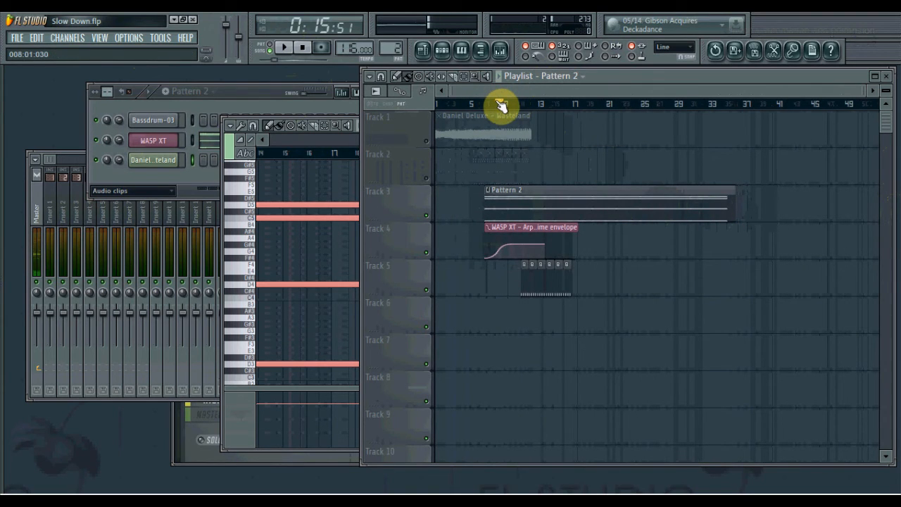
pyautogui.press('space')
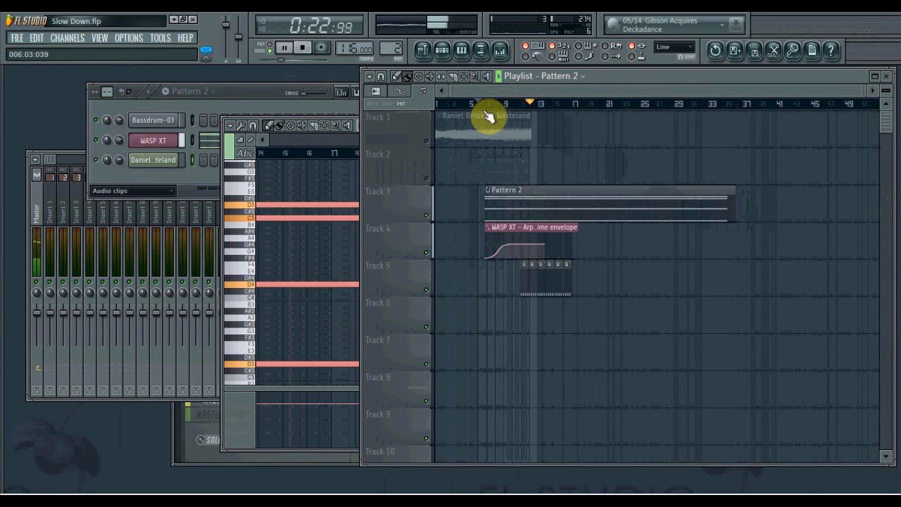
pyautogui.press('space')
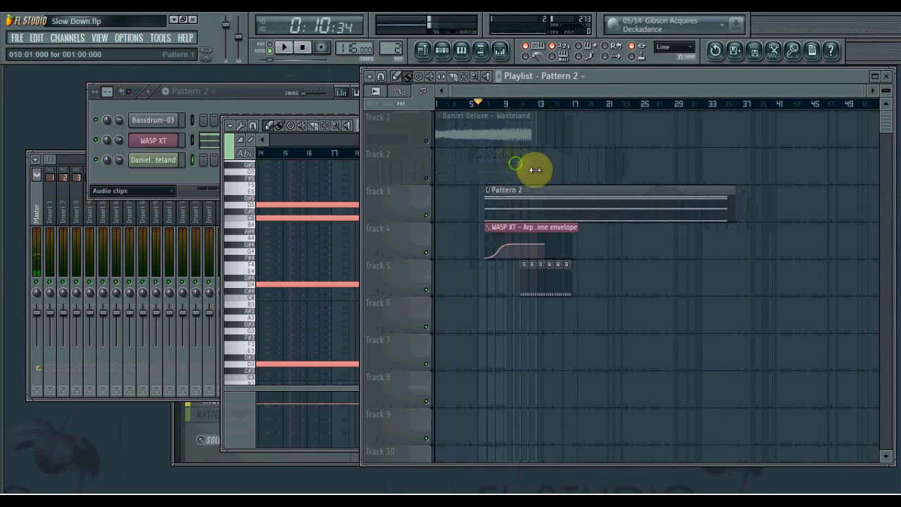
# Examine how Pattern 2, the arpeggio time envelope and the kick clips line up in the playlist, and view Pattern 2's channels
pyautogui.scroll(2, 515, 202)
pyautogui.moveTo(517, 202); pyautogui.dragTo(610, 203)
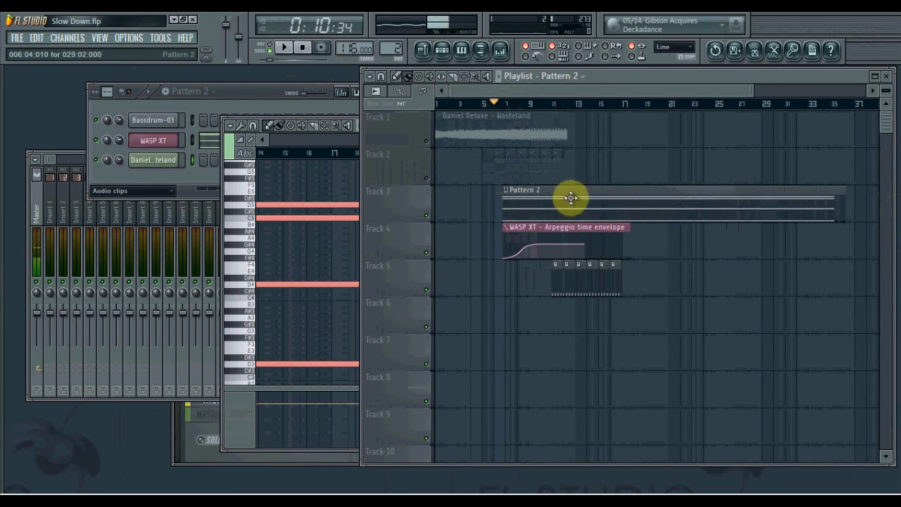
pyautogui.scroll(1, 502, 233)
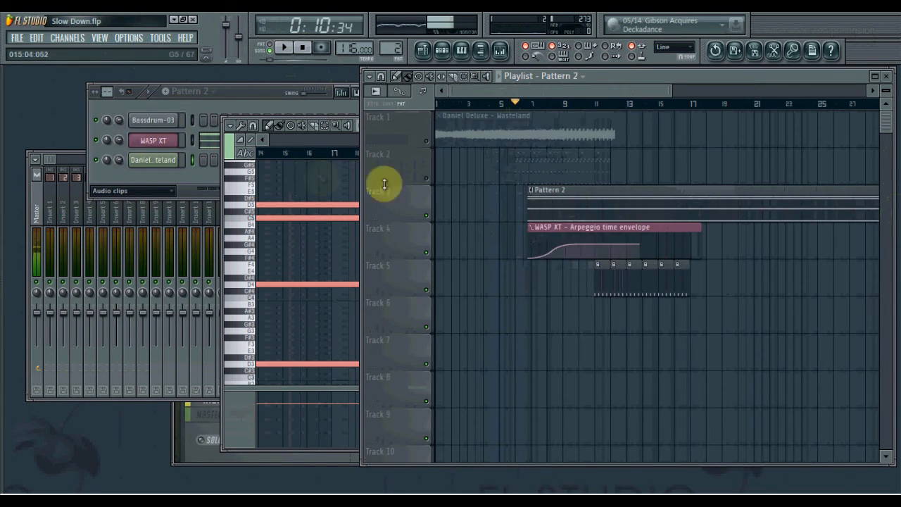
pyautogui.click(247, 102)
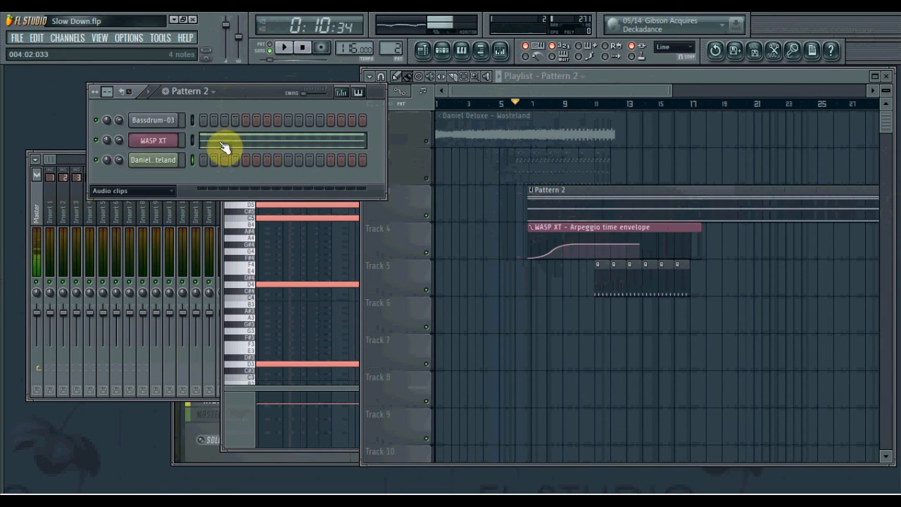
pyautogui.click(493, 92)
pyautogui.scroll(-1, 493, 97)
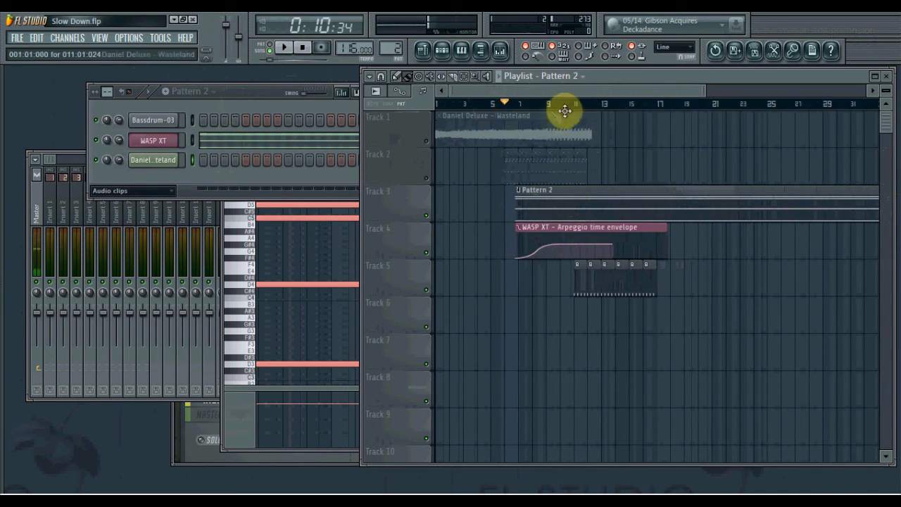
pyautogui.scroll(3, 576, 111)
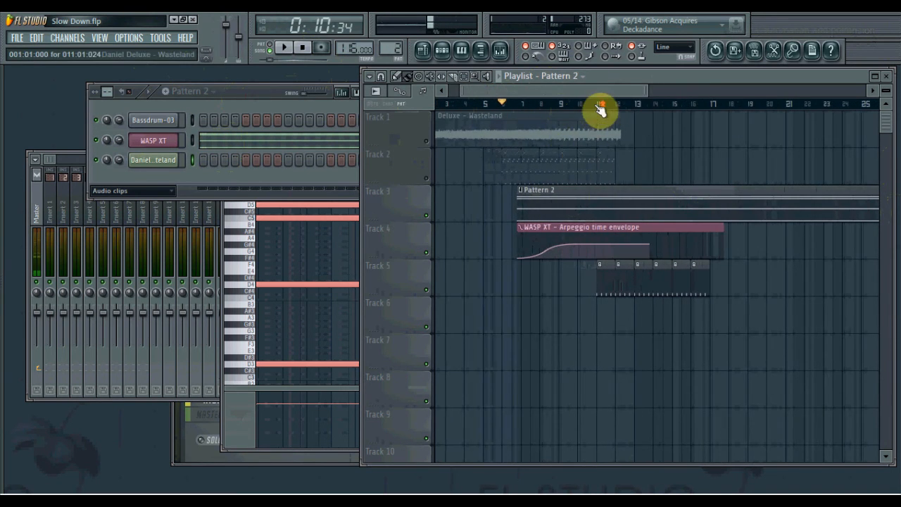
pyautogui.scroll(1, 600, 109)
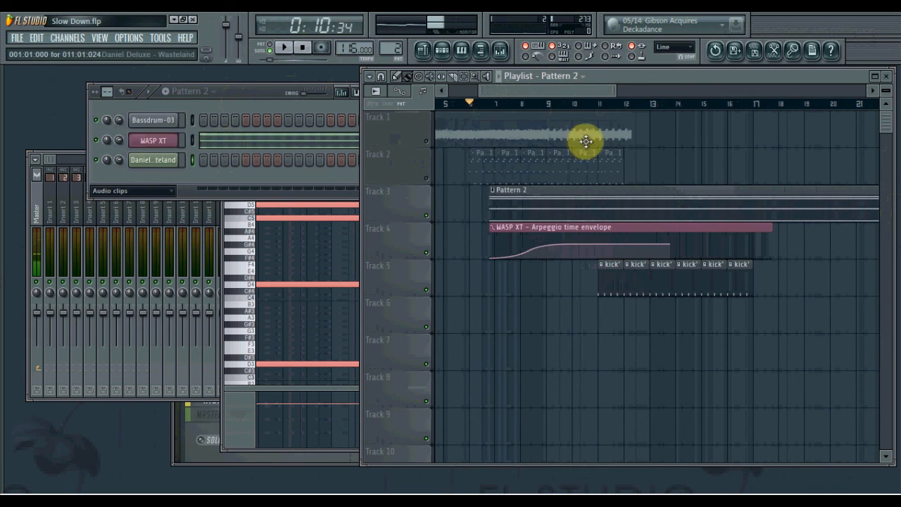
pyautogui.scroll(-1, 651, 195)
pyautogui.scroll(1, 649, 193)
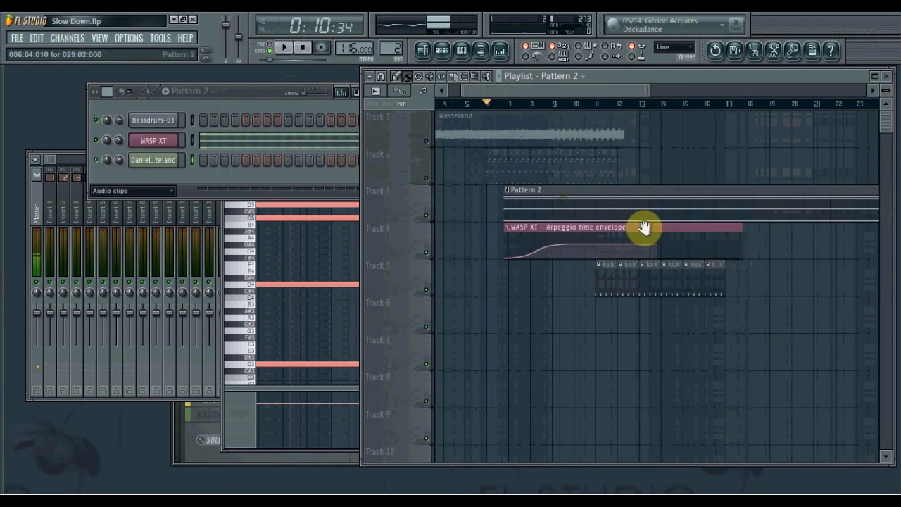
pyautogui.scroll(-2, 643, 228)
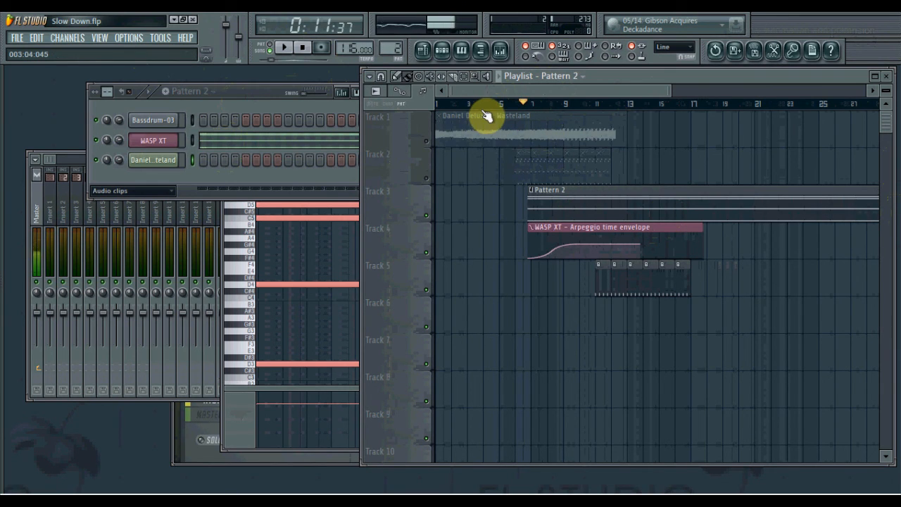
pyautogui.scroll(-1, 564, 167)
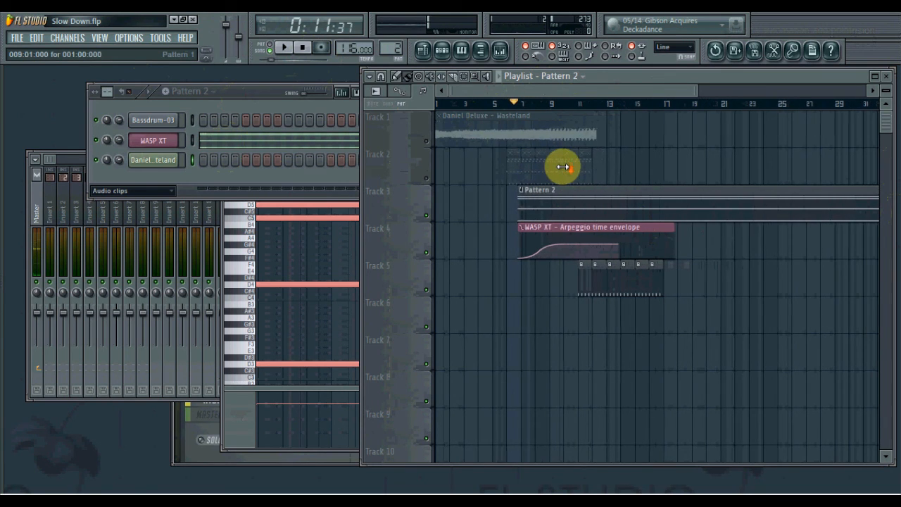